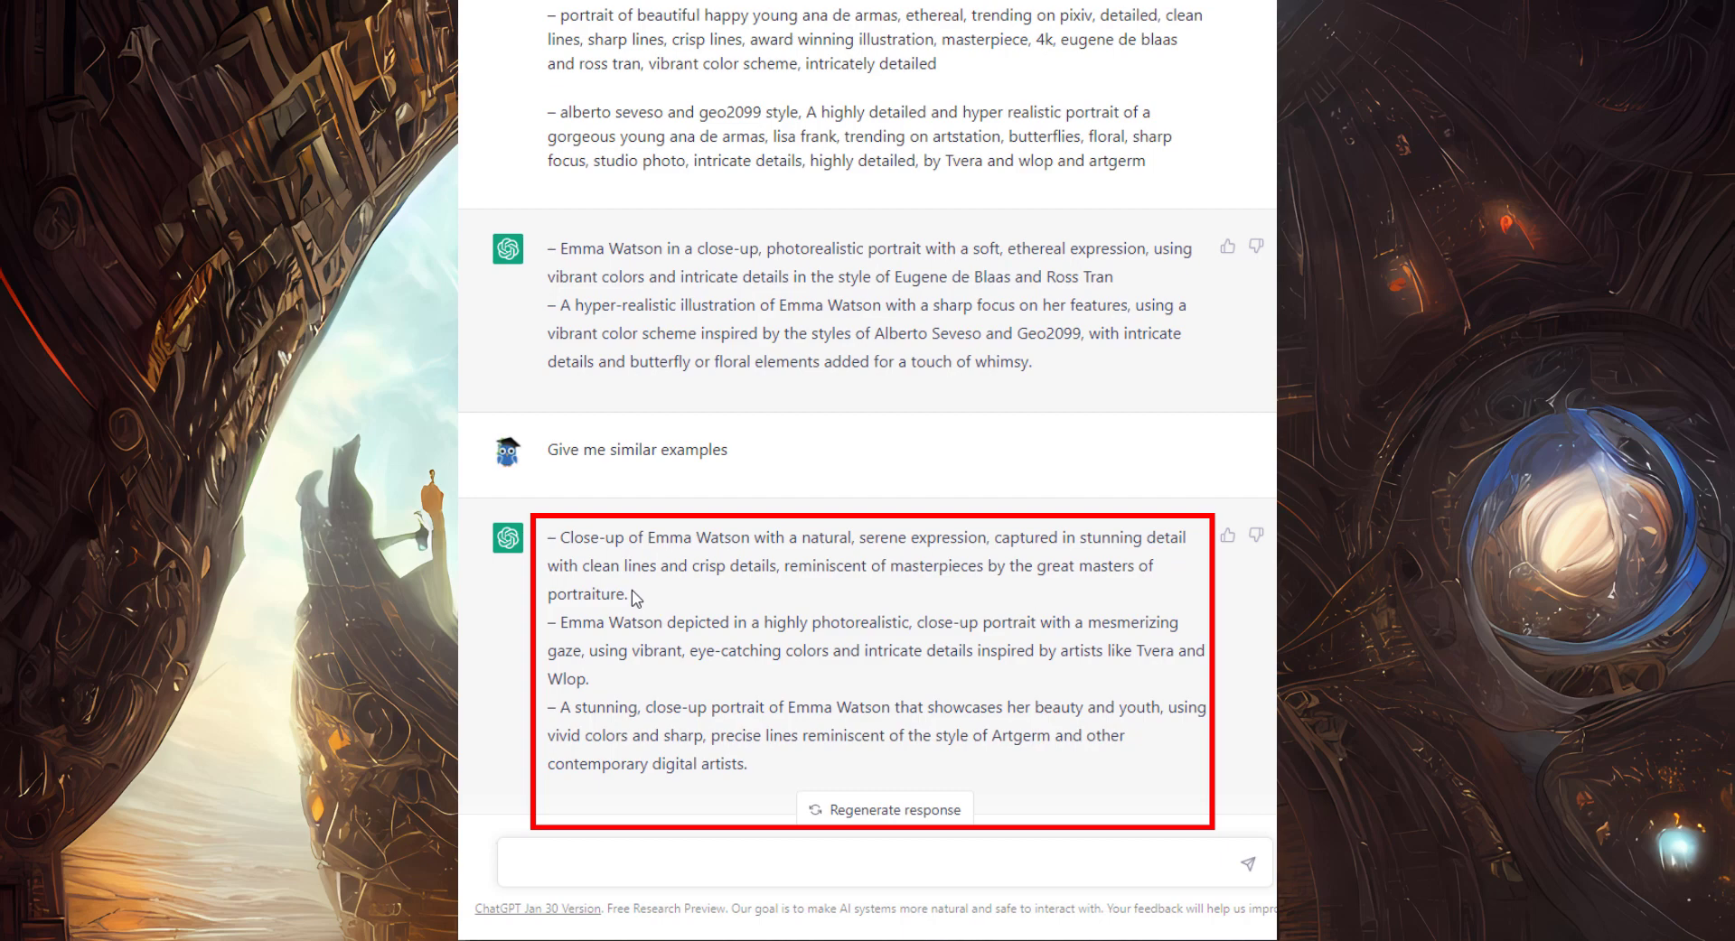
Select the first suggested portrait prompt and review the negative prompt text
left_click_drag(633, 597, 562, 539)
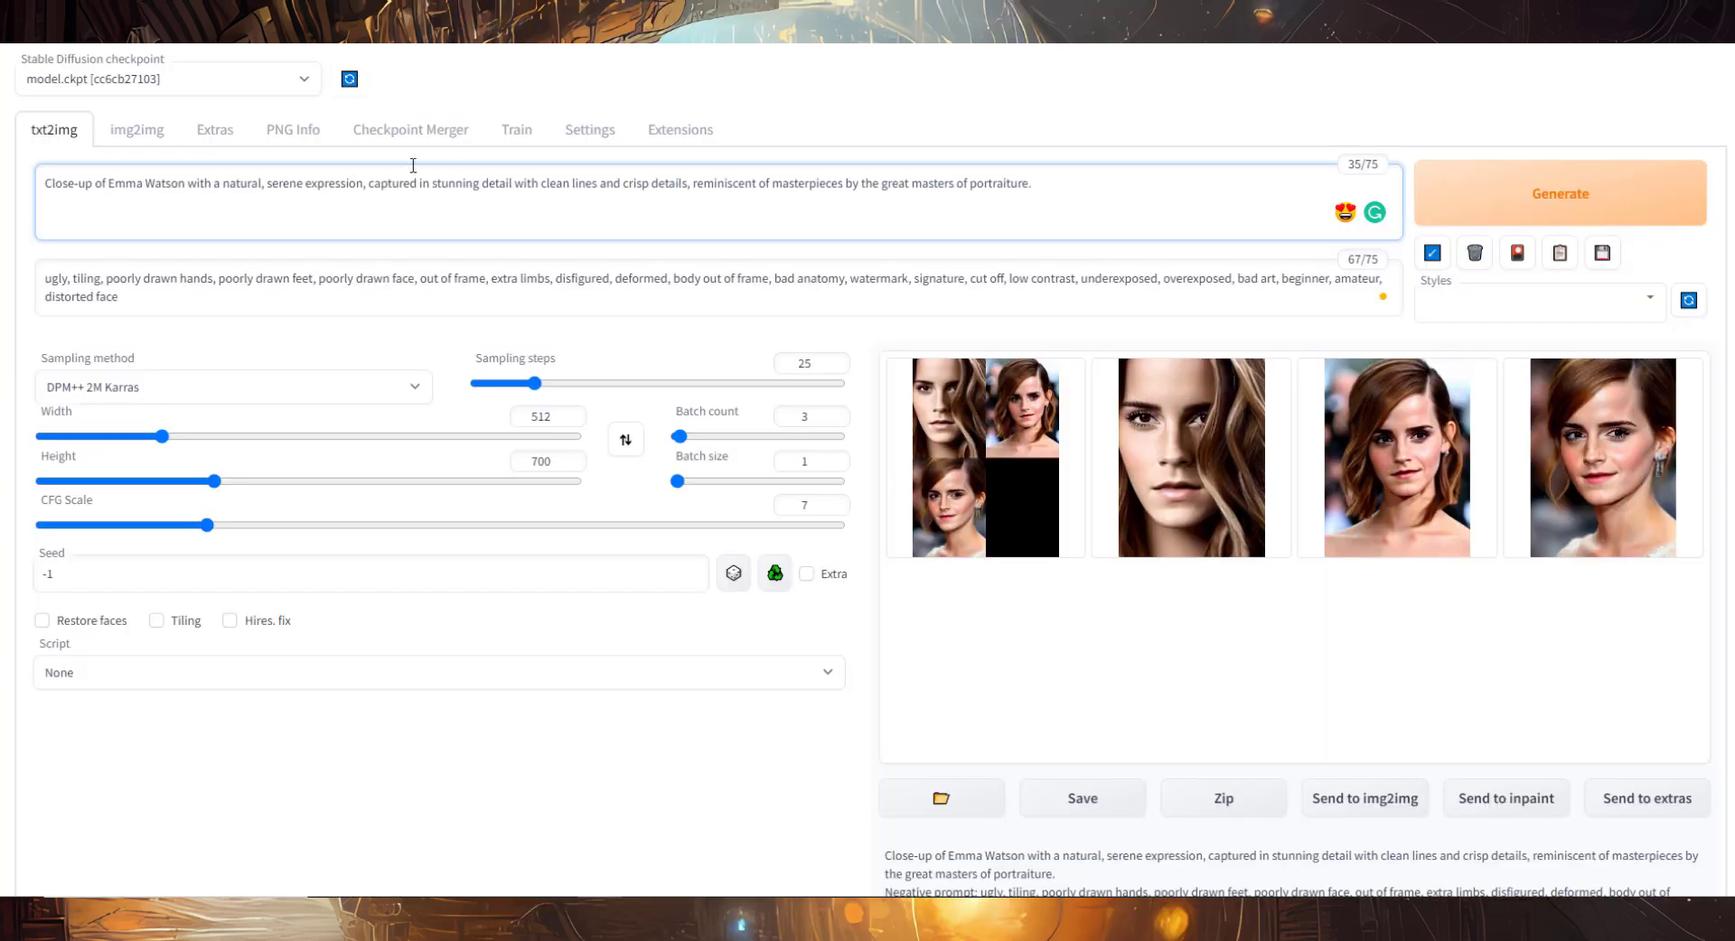
left_click(471, 291)
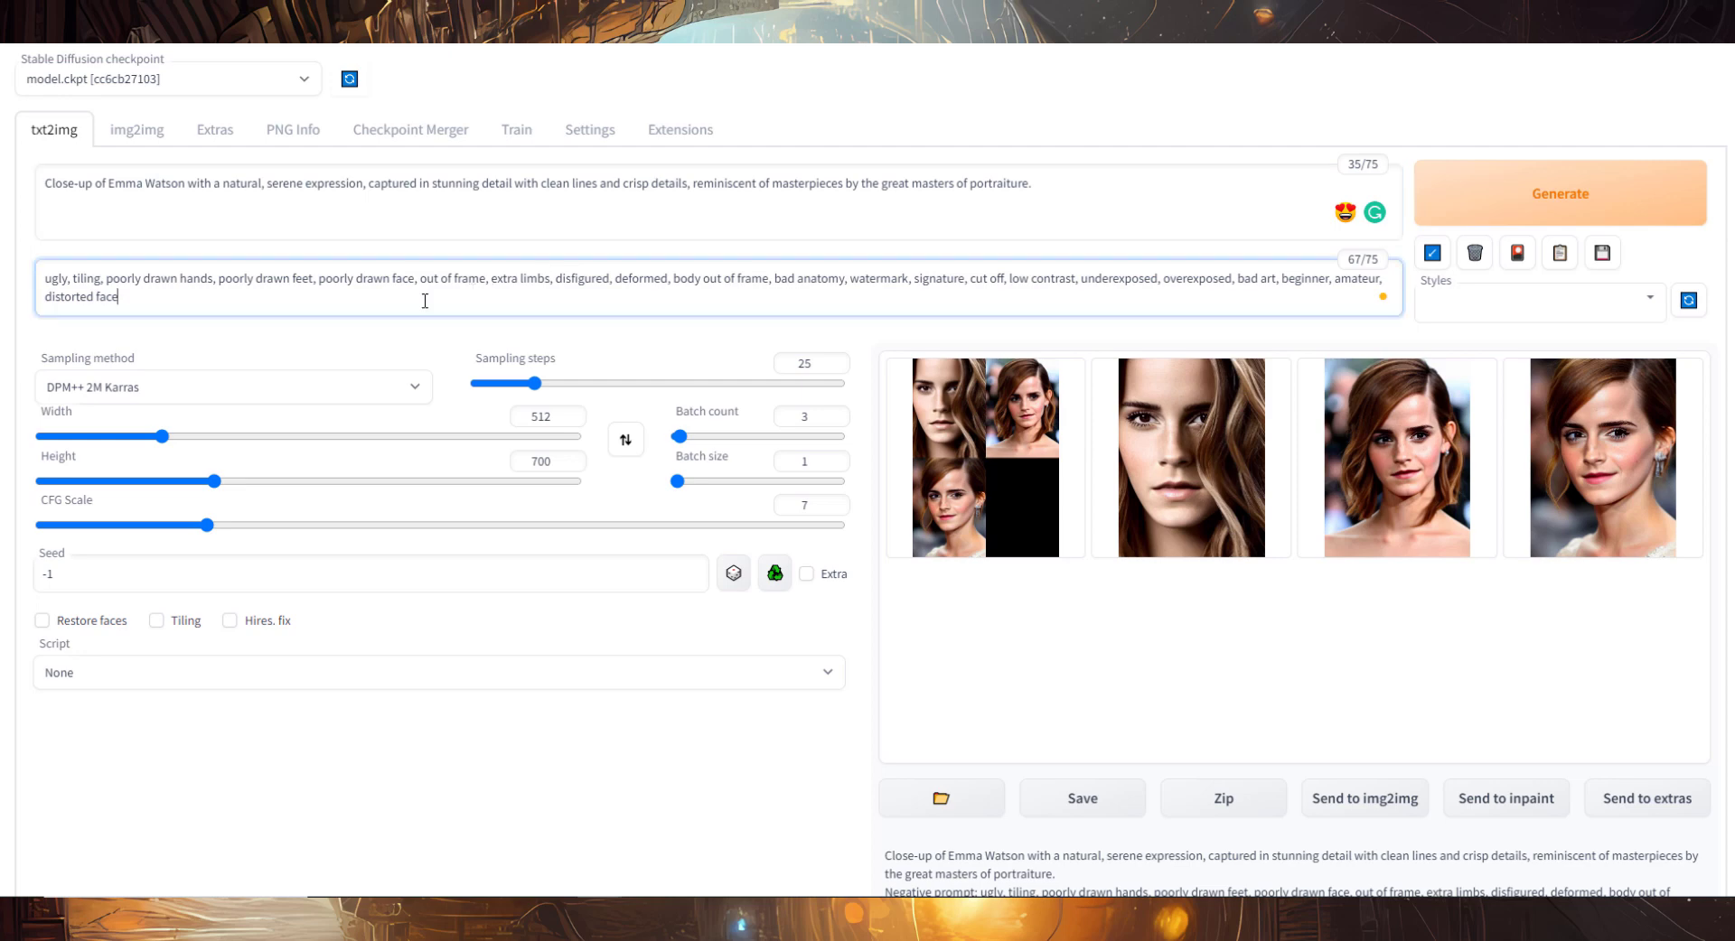
left_click_drag(137, 298, 38, 286)
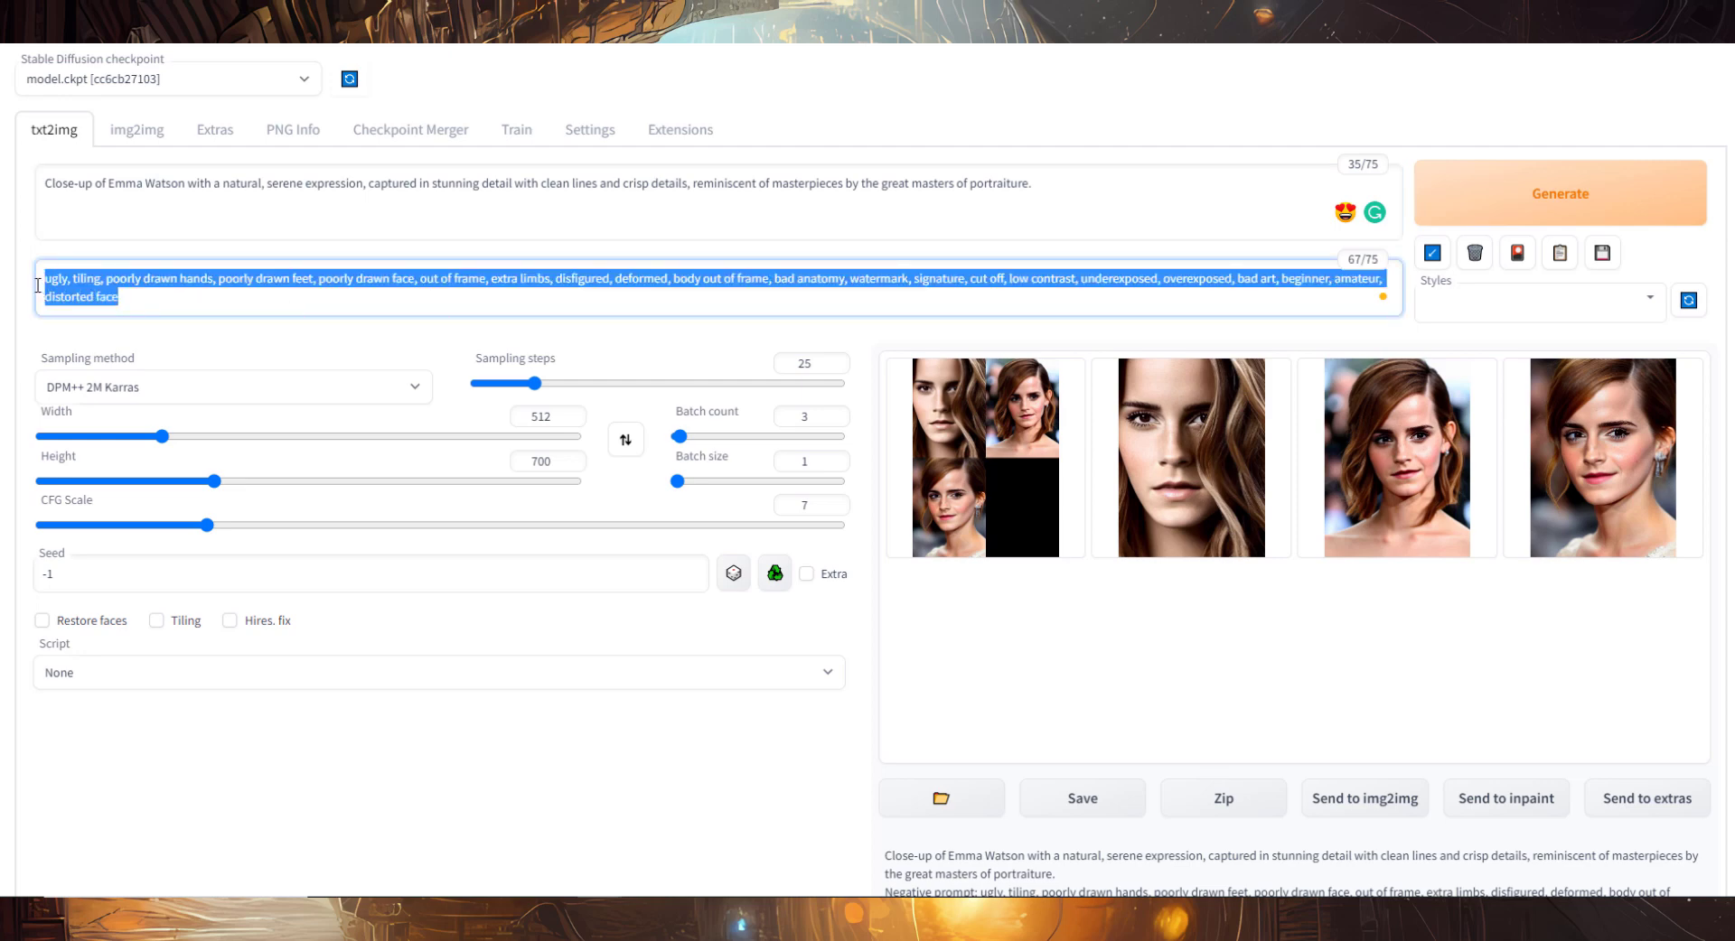
left_click(99, 295)
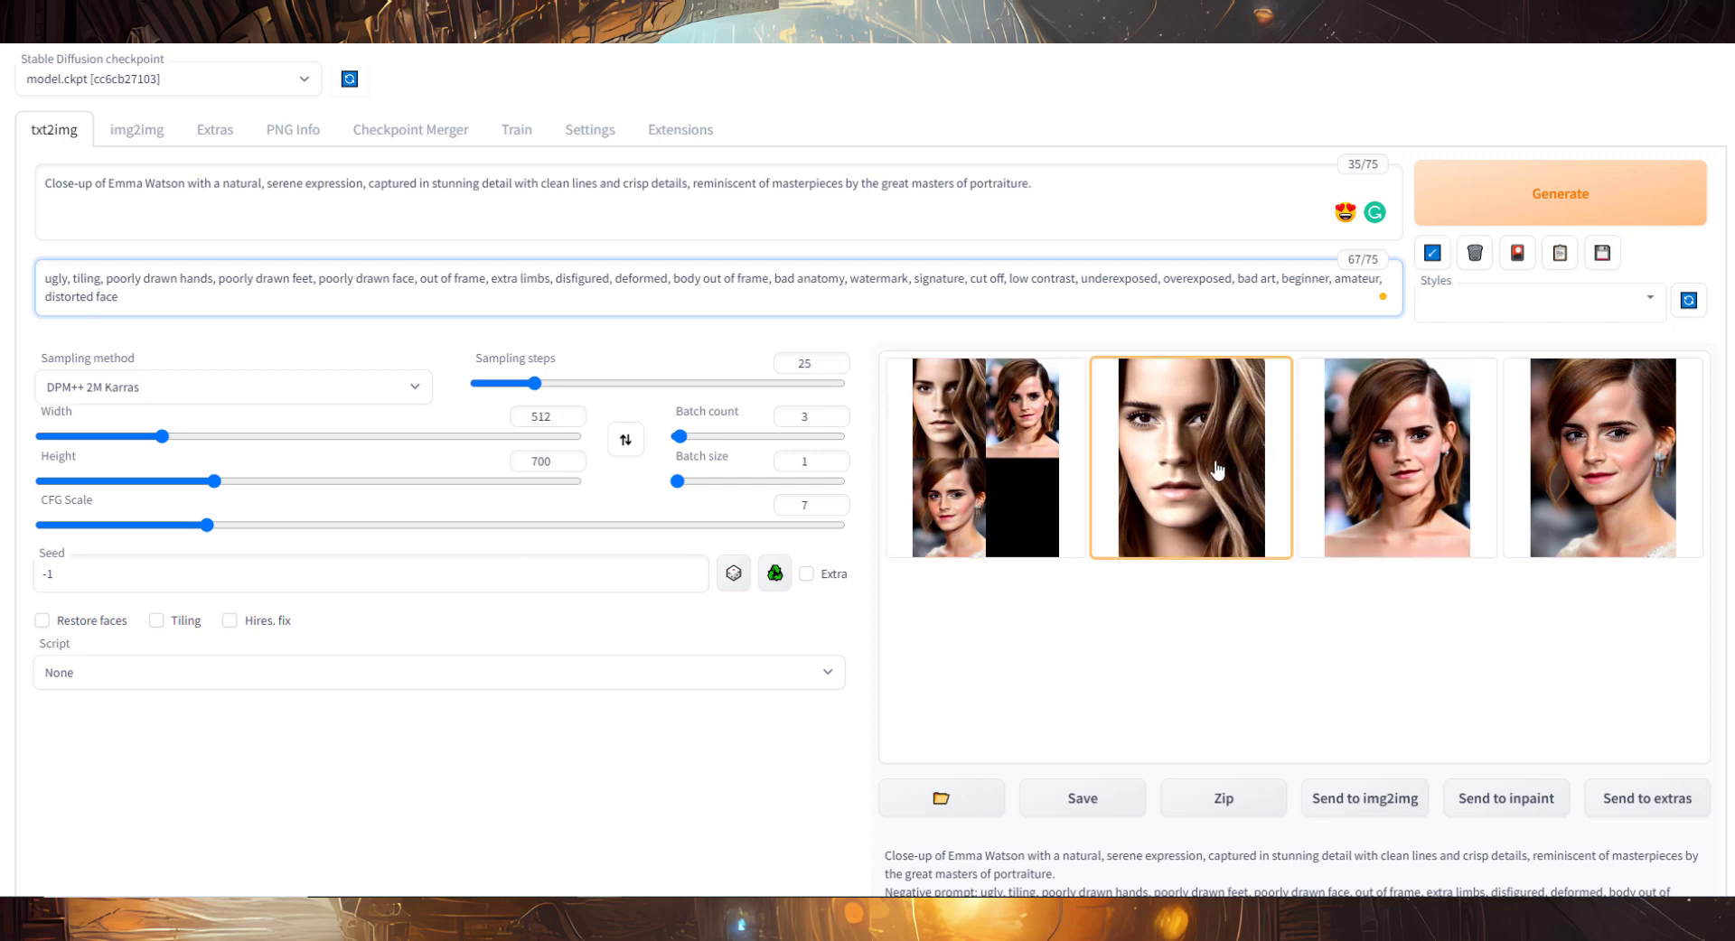
View the three serene close-up portraits and their combined grid at full size
left_click(1161, 477)
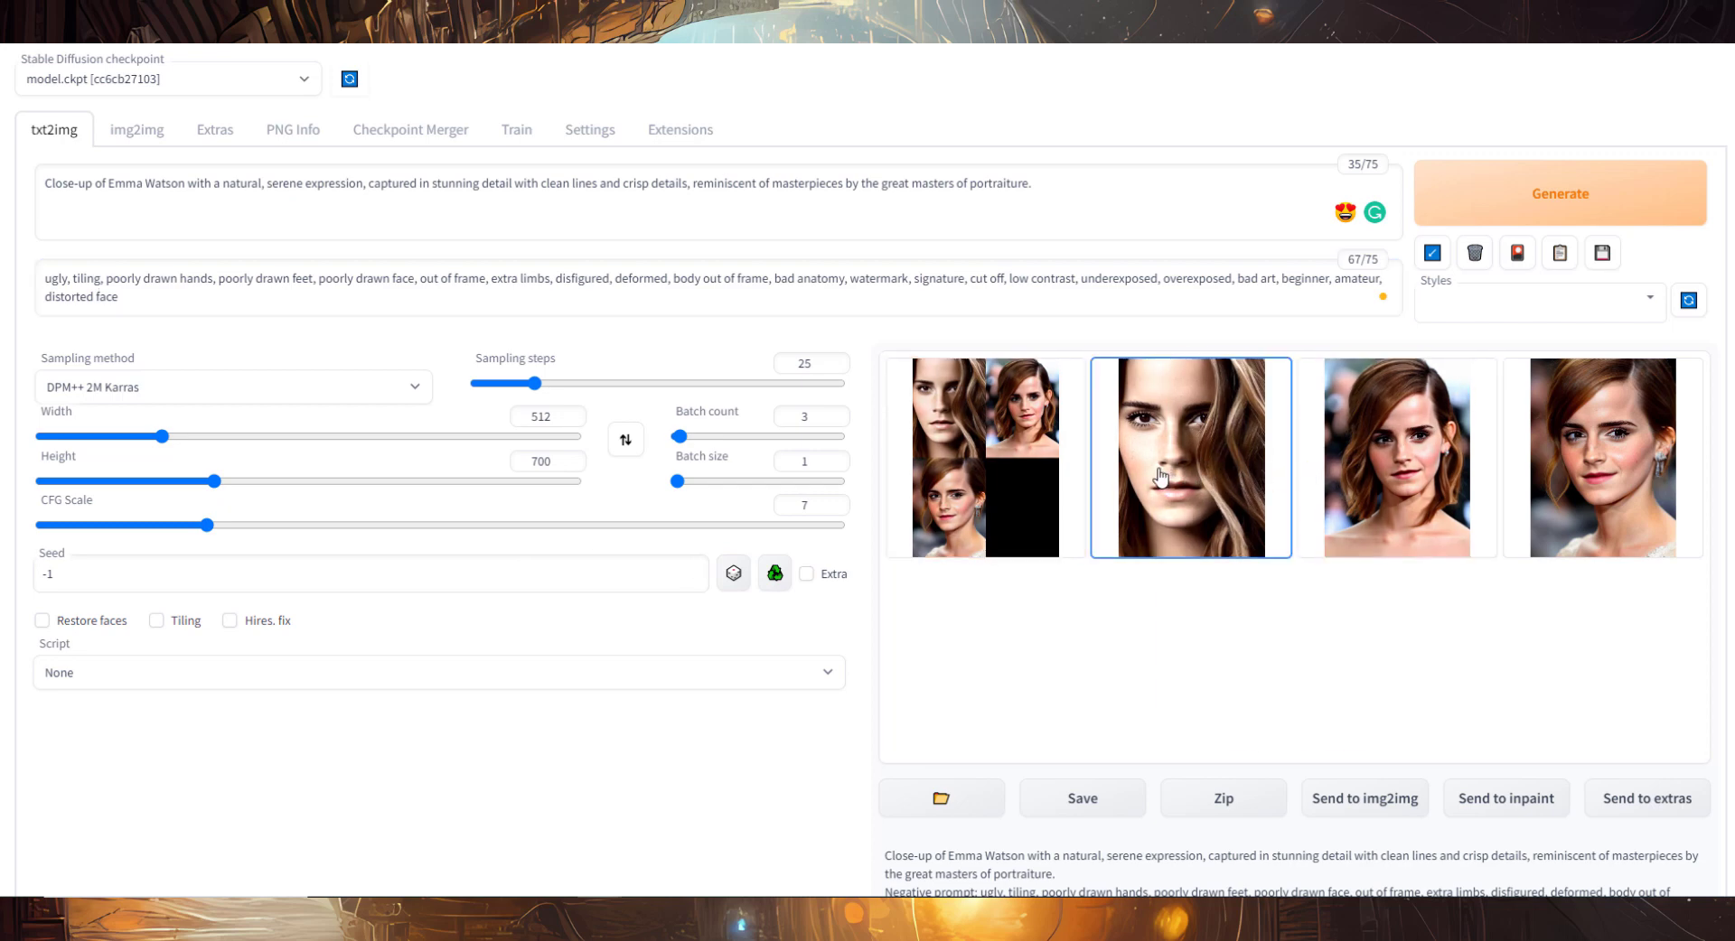
left_click(1292, 519)
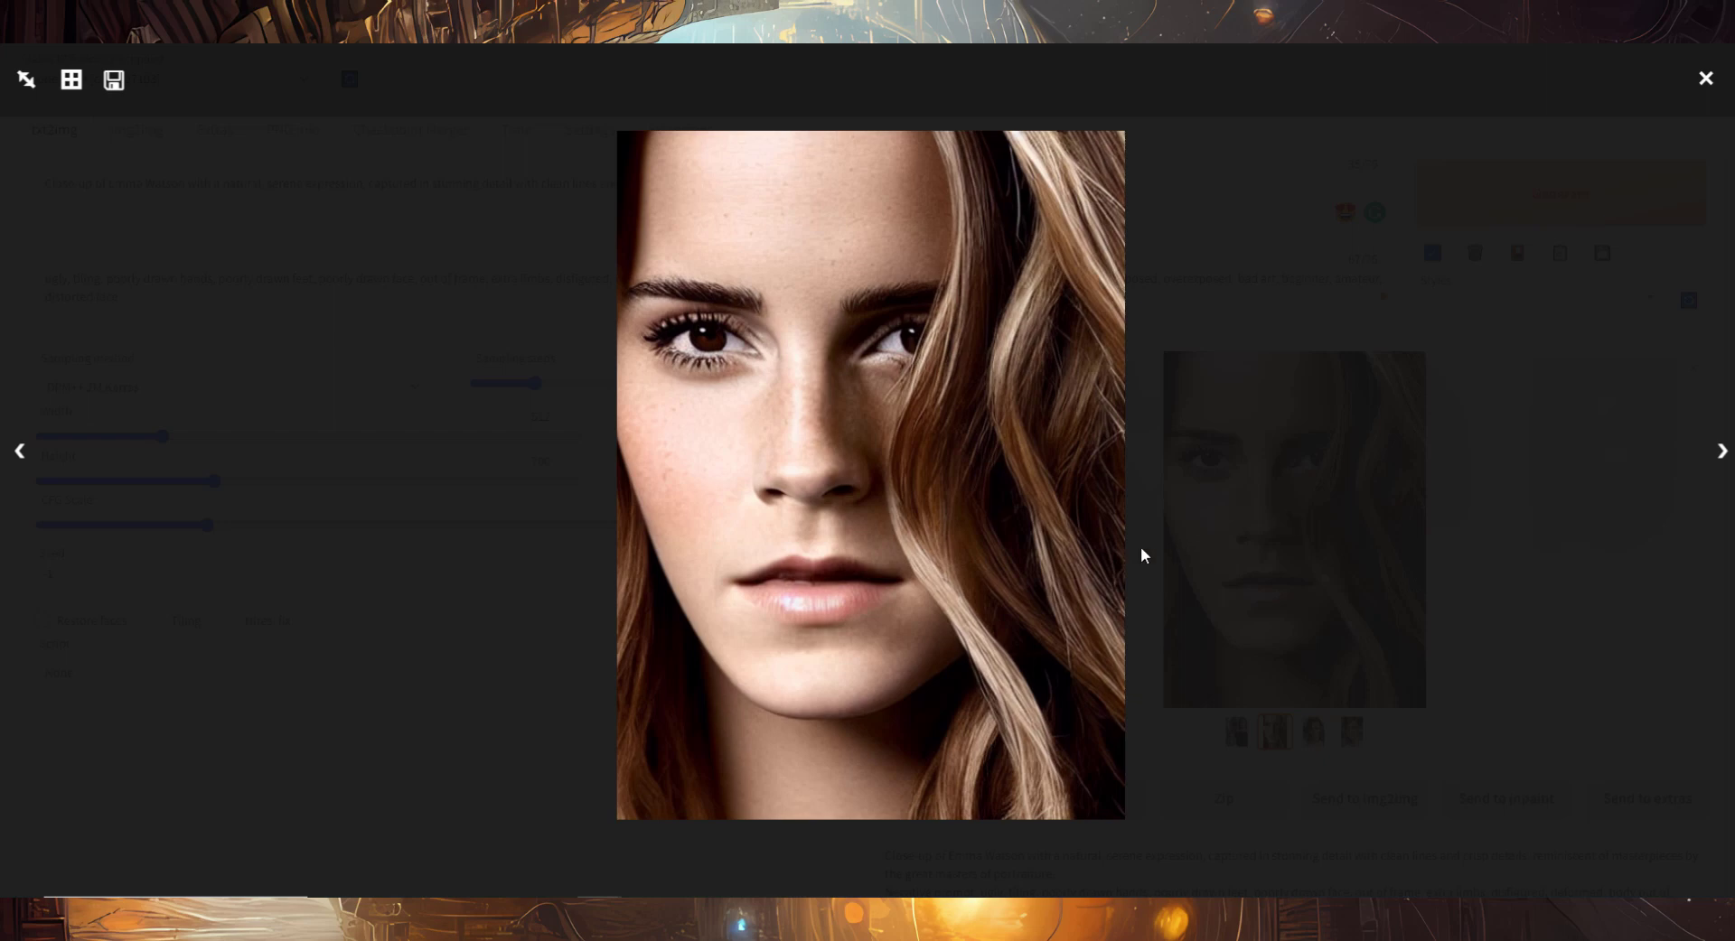
left_click(1721, 451)
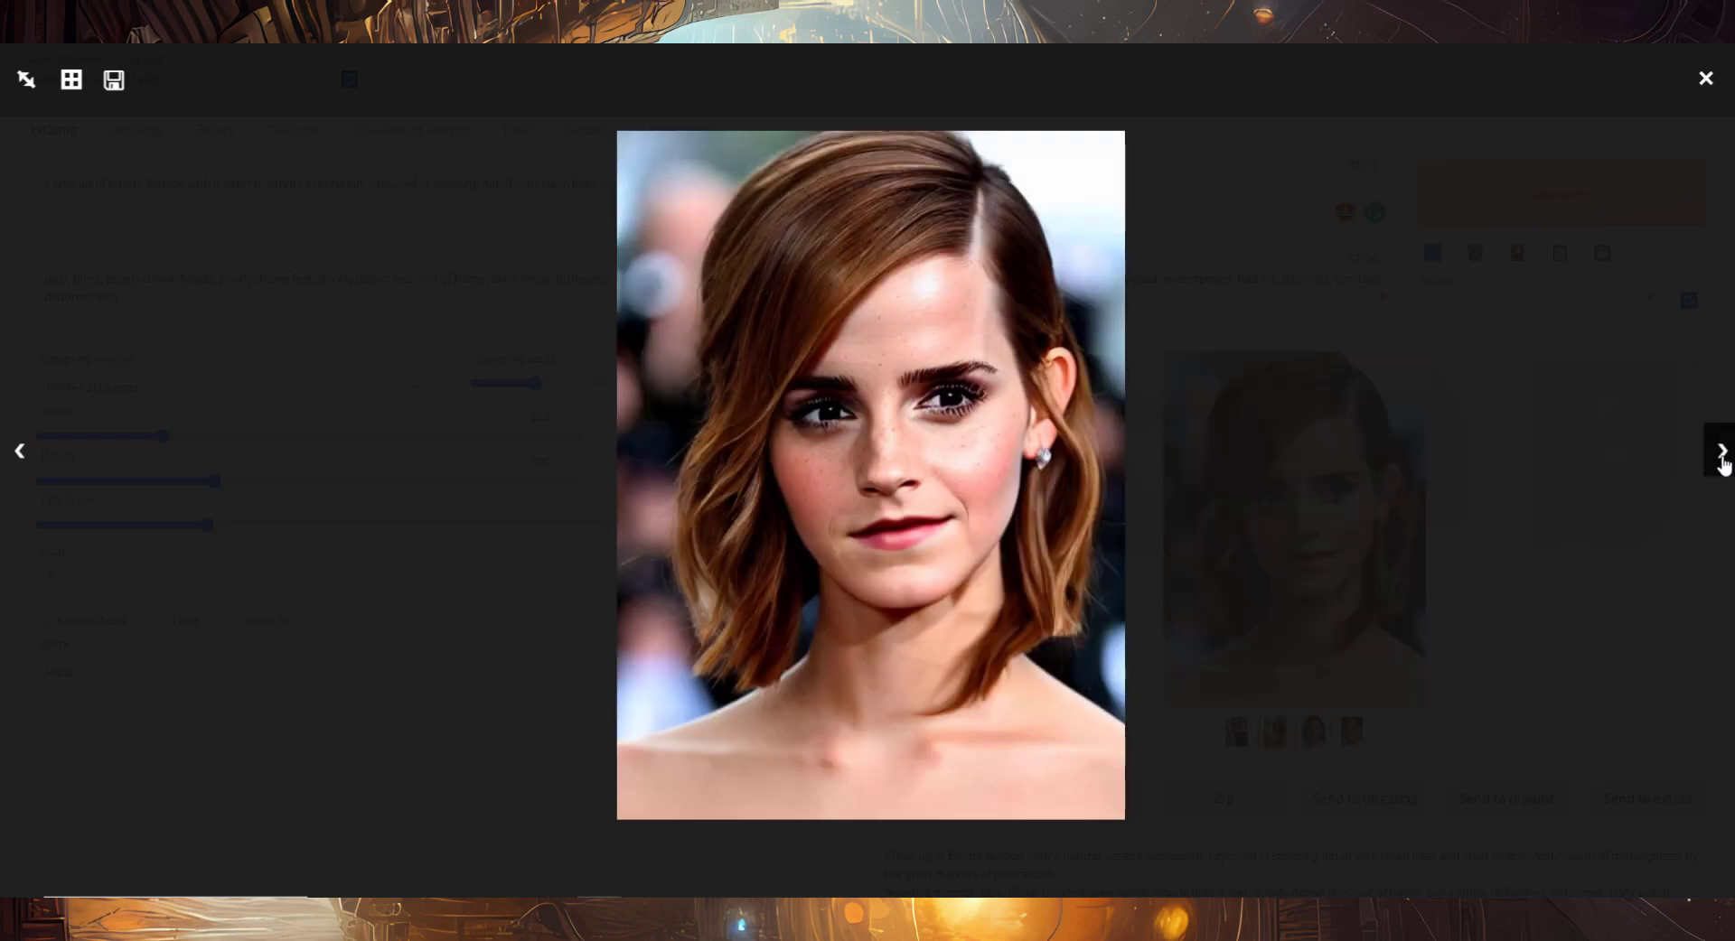
left_click(1722, 452)
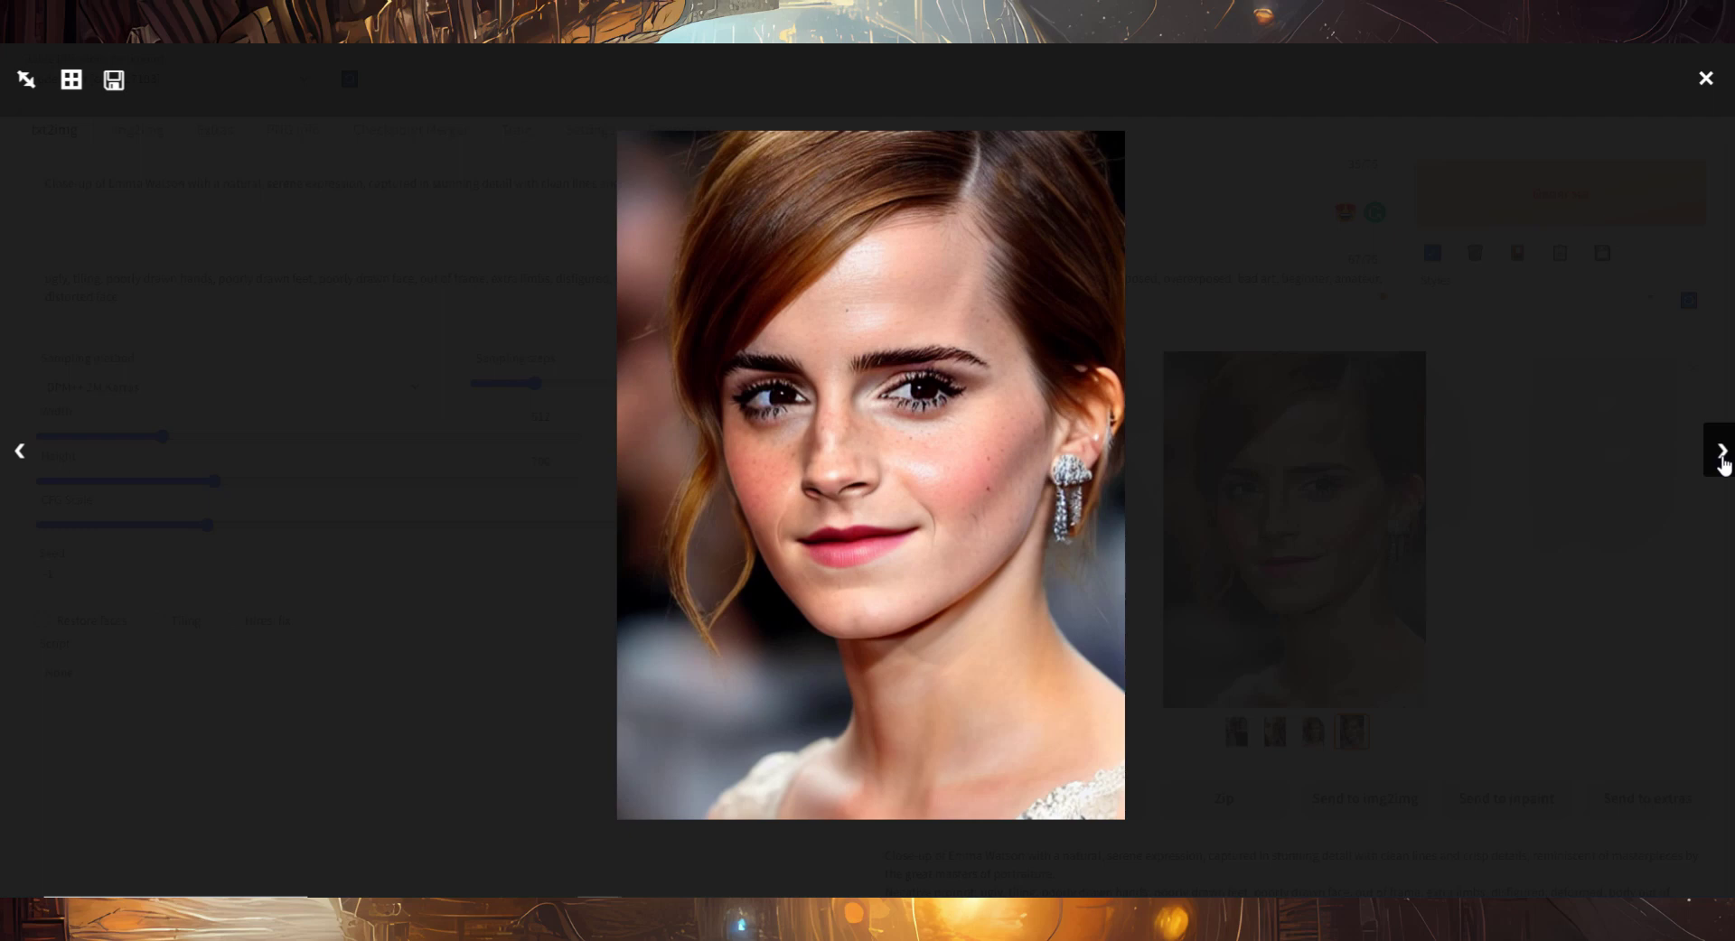
left_click(1721, 453)
left_click(1705, 79)
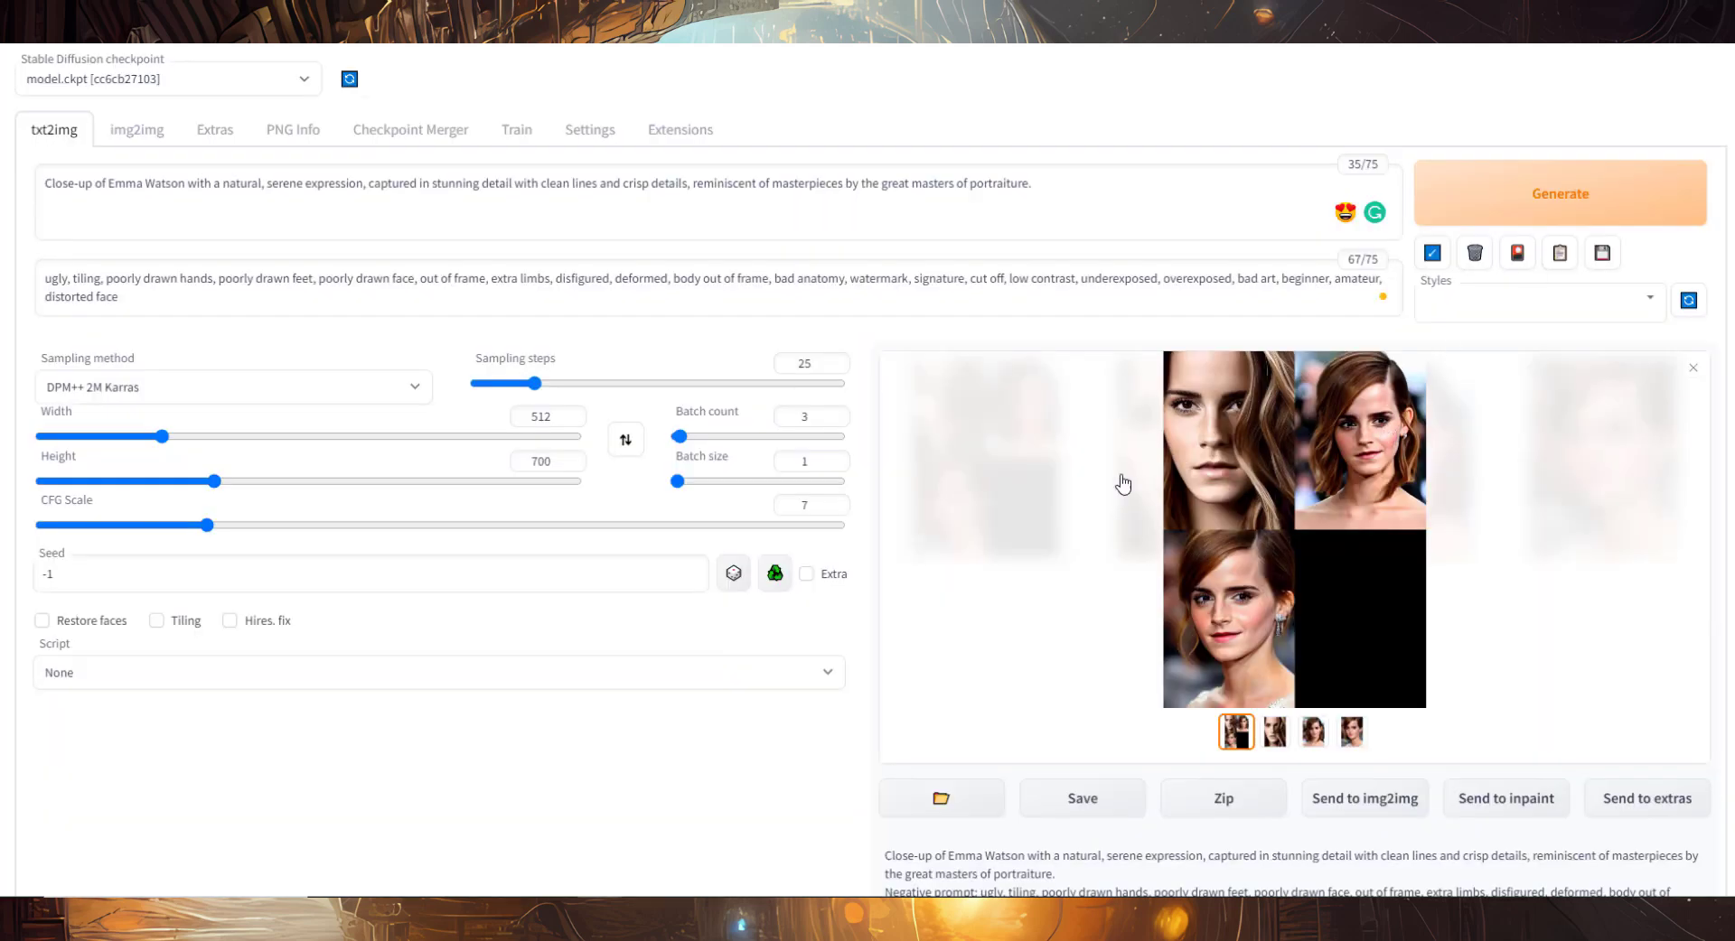
Replace the prompt with ChatGPT's mesmerizing-gaze portrait prompt and generate images
left_click(651, 843)
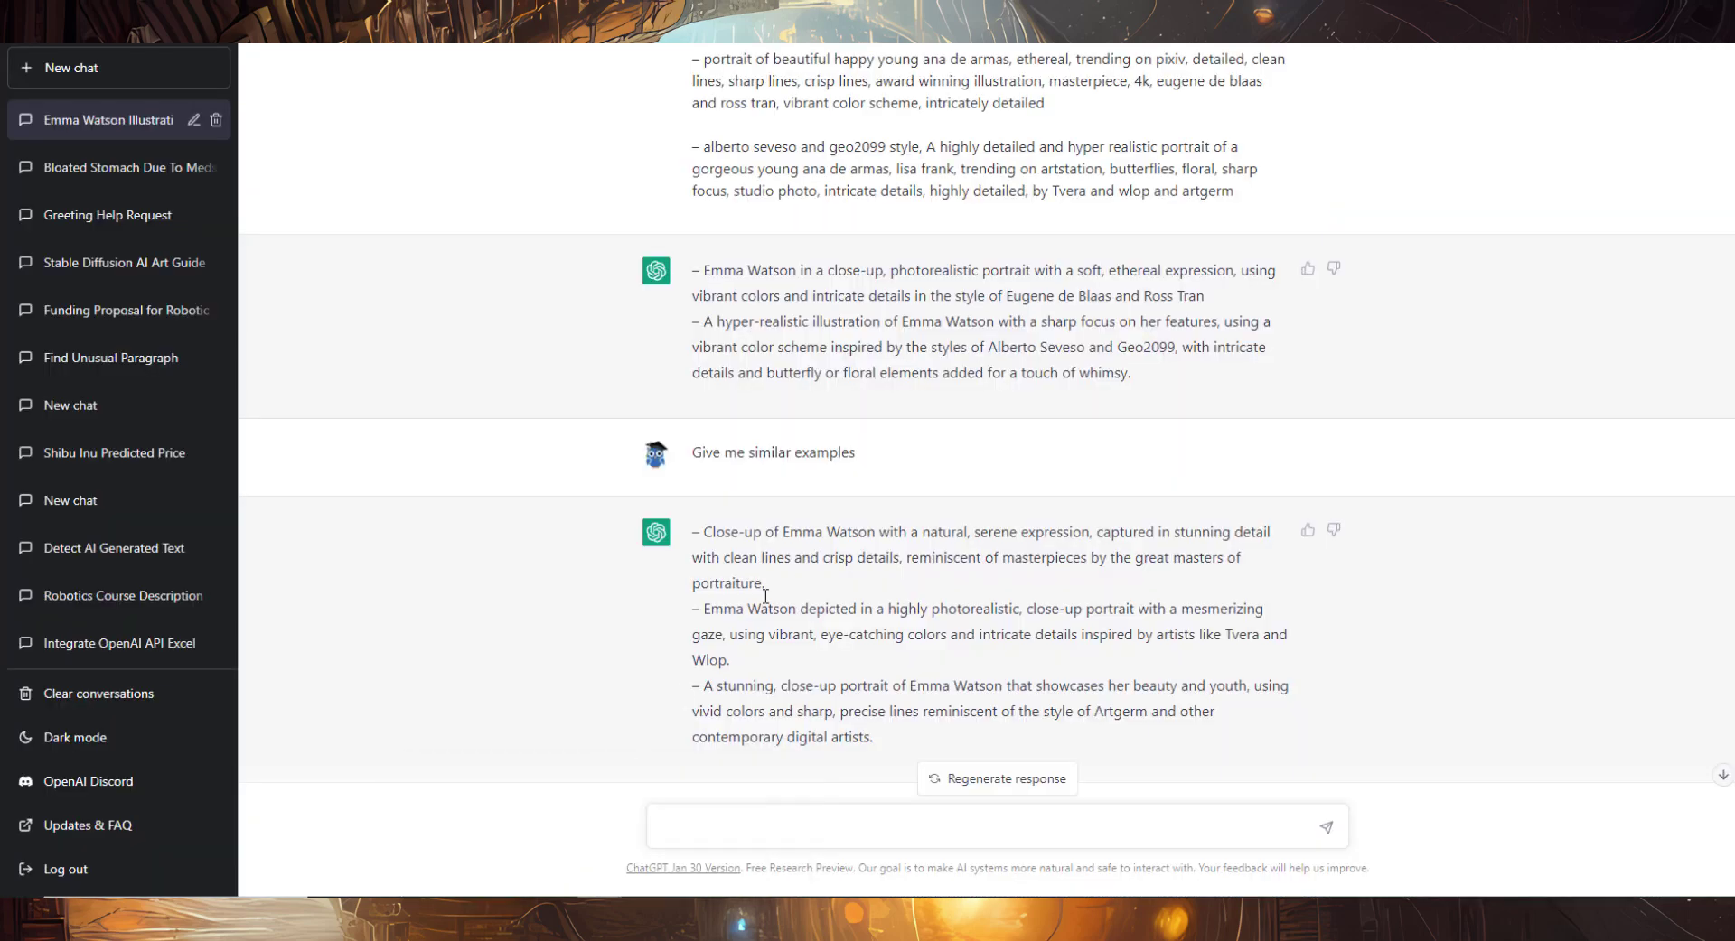
left_click_drag(729, 662, 706, 617)
key("ctrl+c")
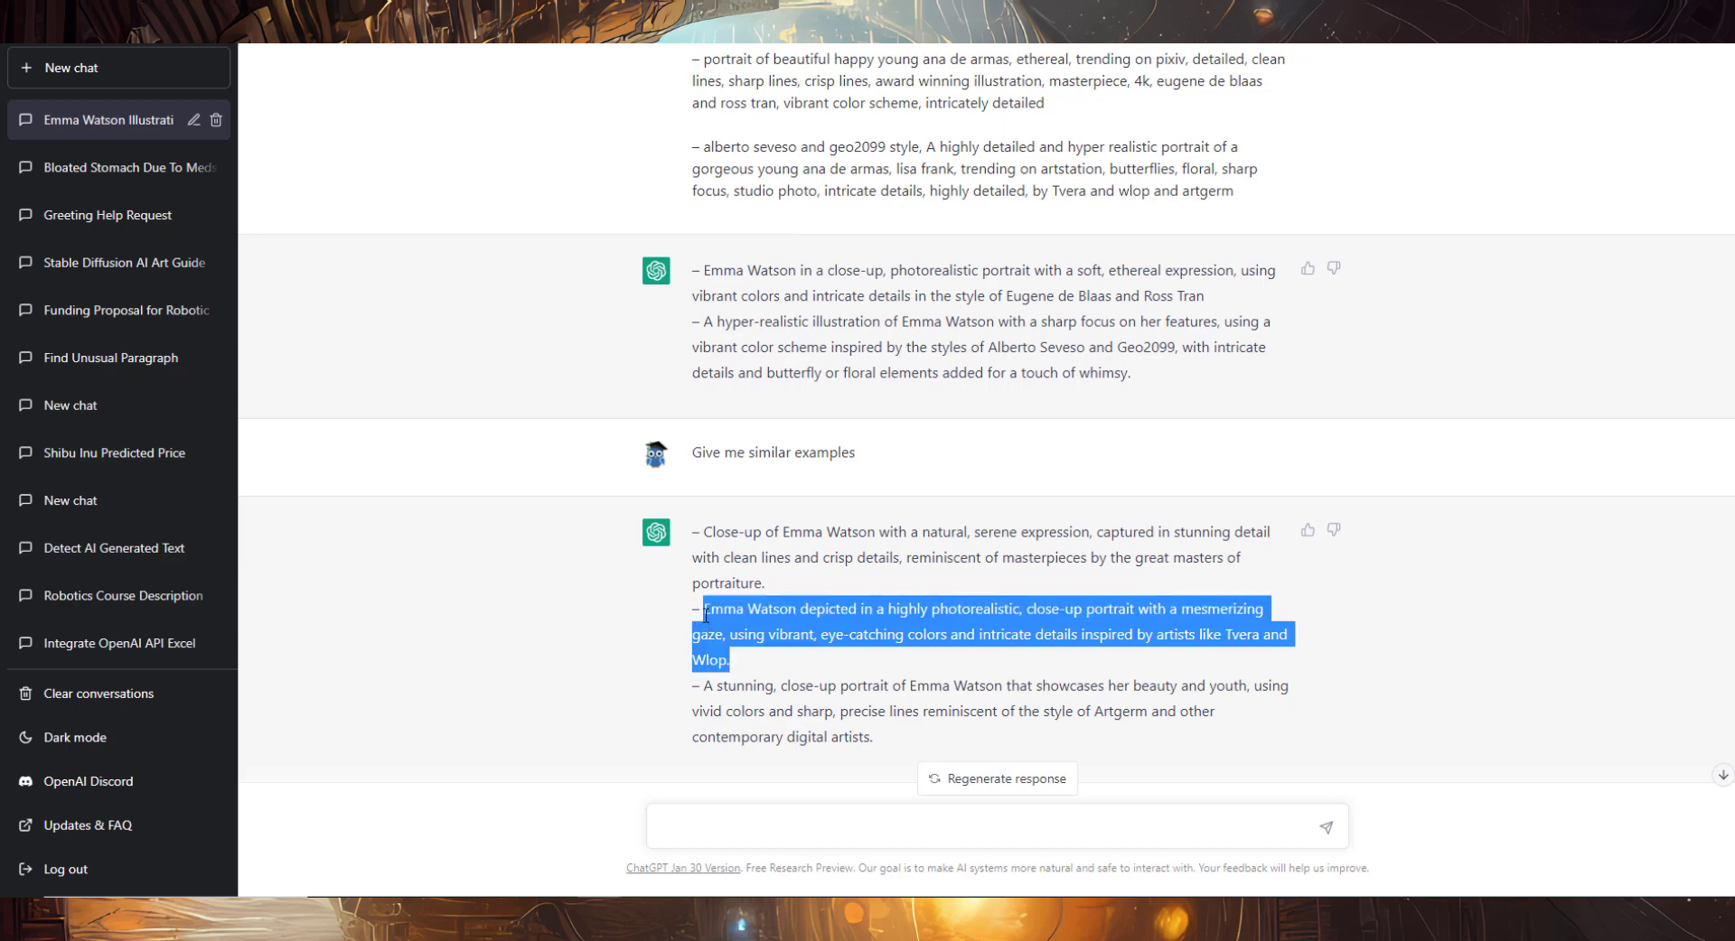
mouse_move(723, 881)
left_click(693, 840)
key("ctrl+a")
key("ctrl+v")
left_click(1604, 206)
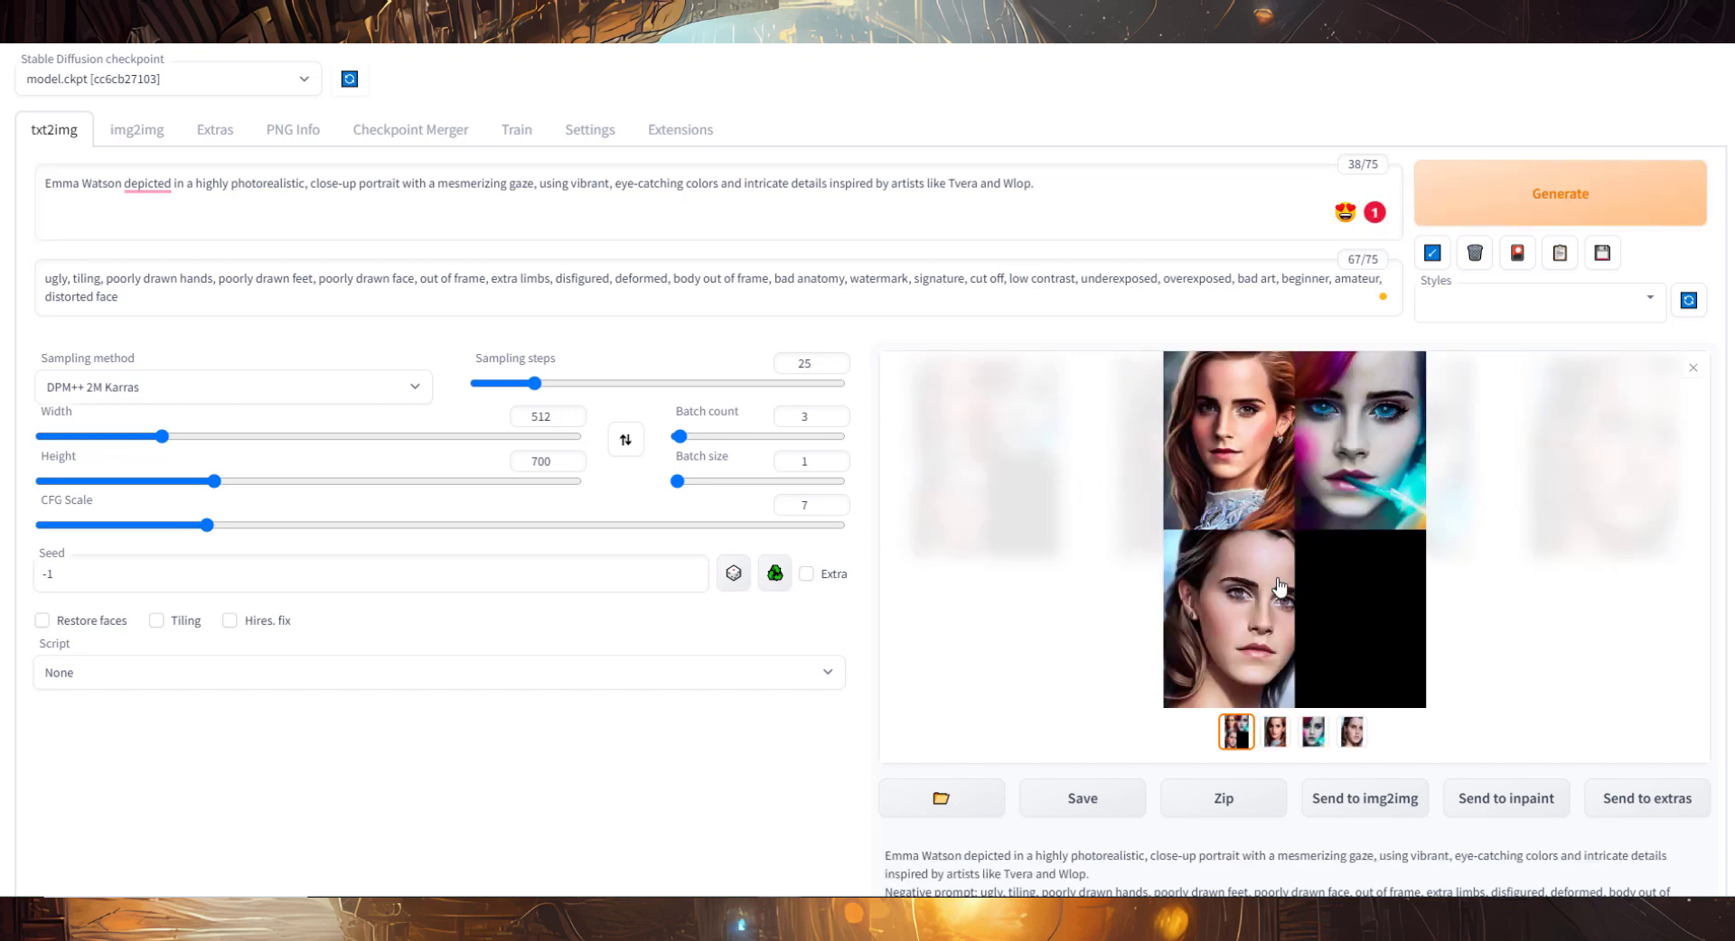
Browse the new mesmerizing-gaze portraits full-screen
left_click(1694, 367)
left_click(1241, 484)
left_click(1347, 488)
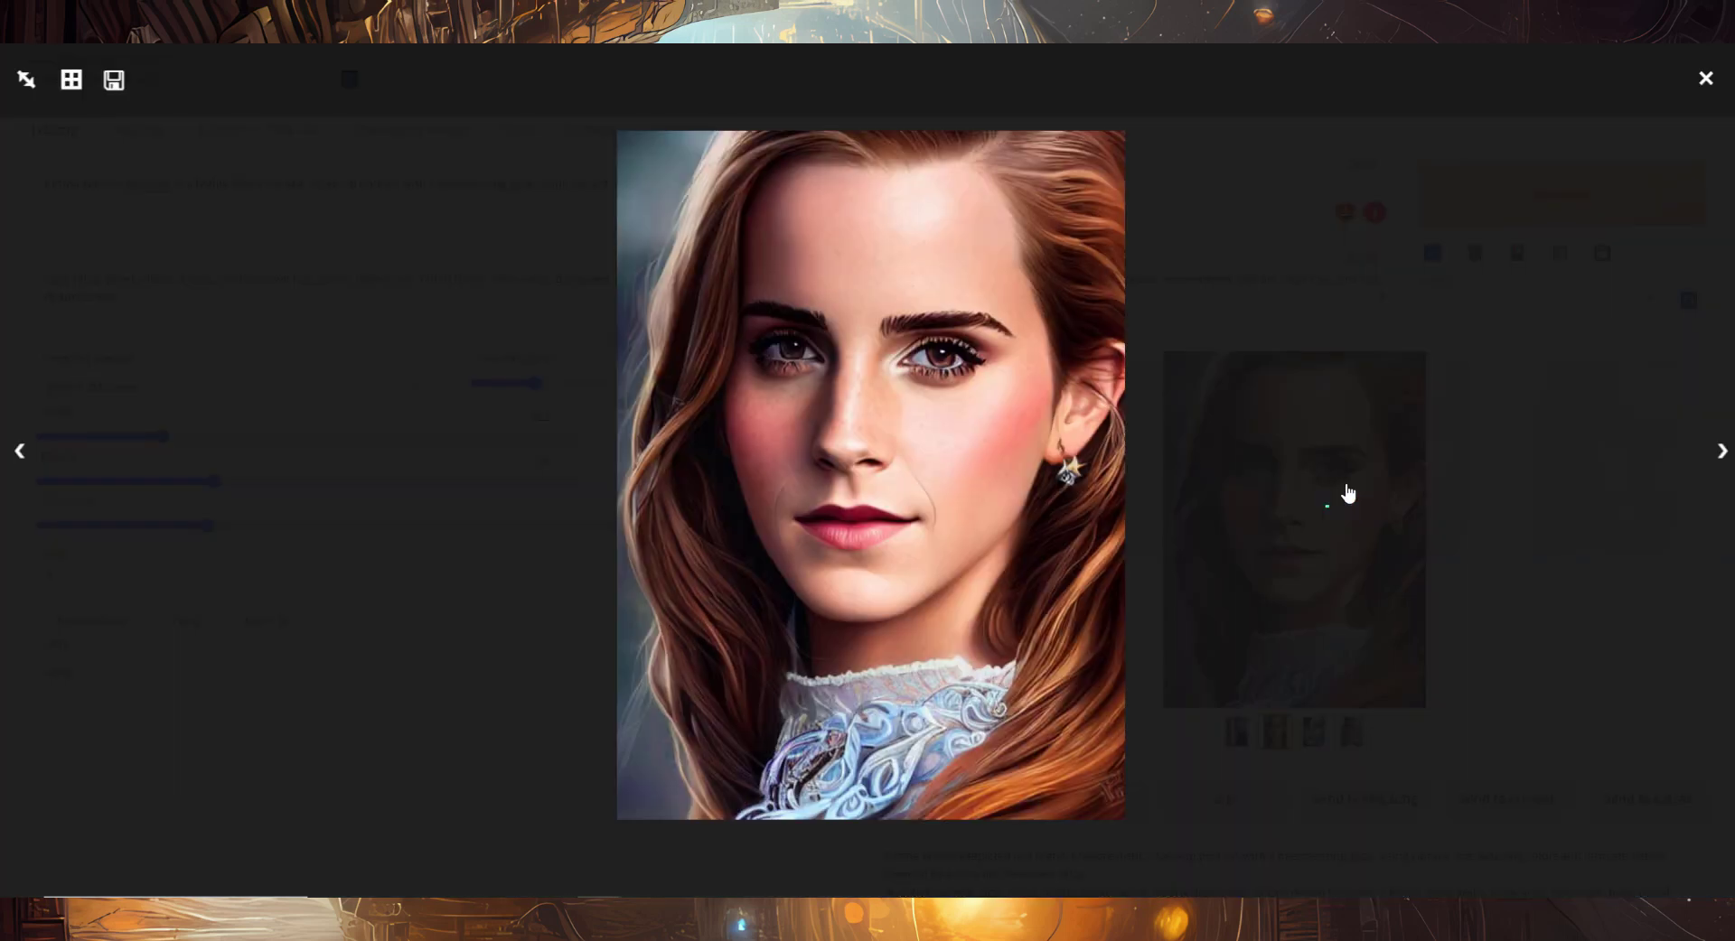
left_click(1717, 452)
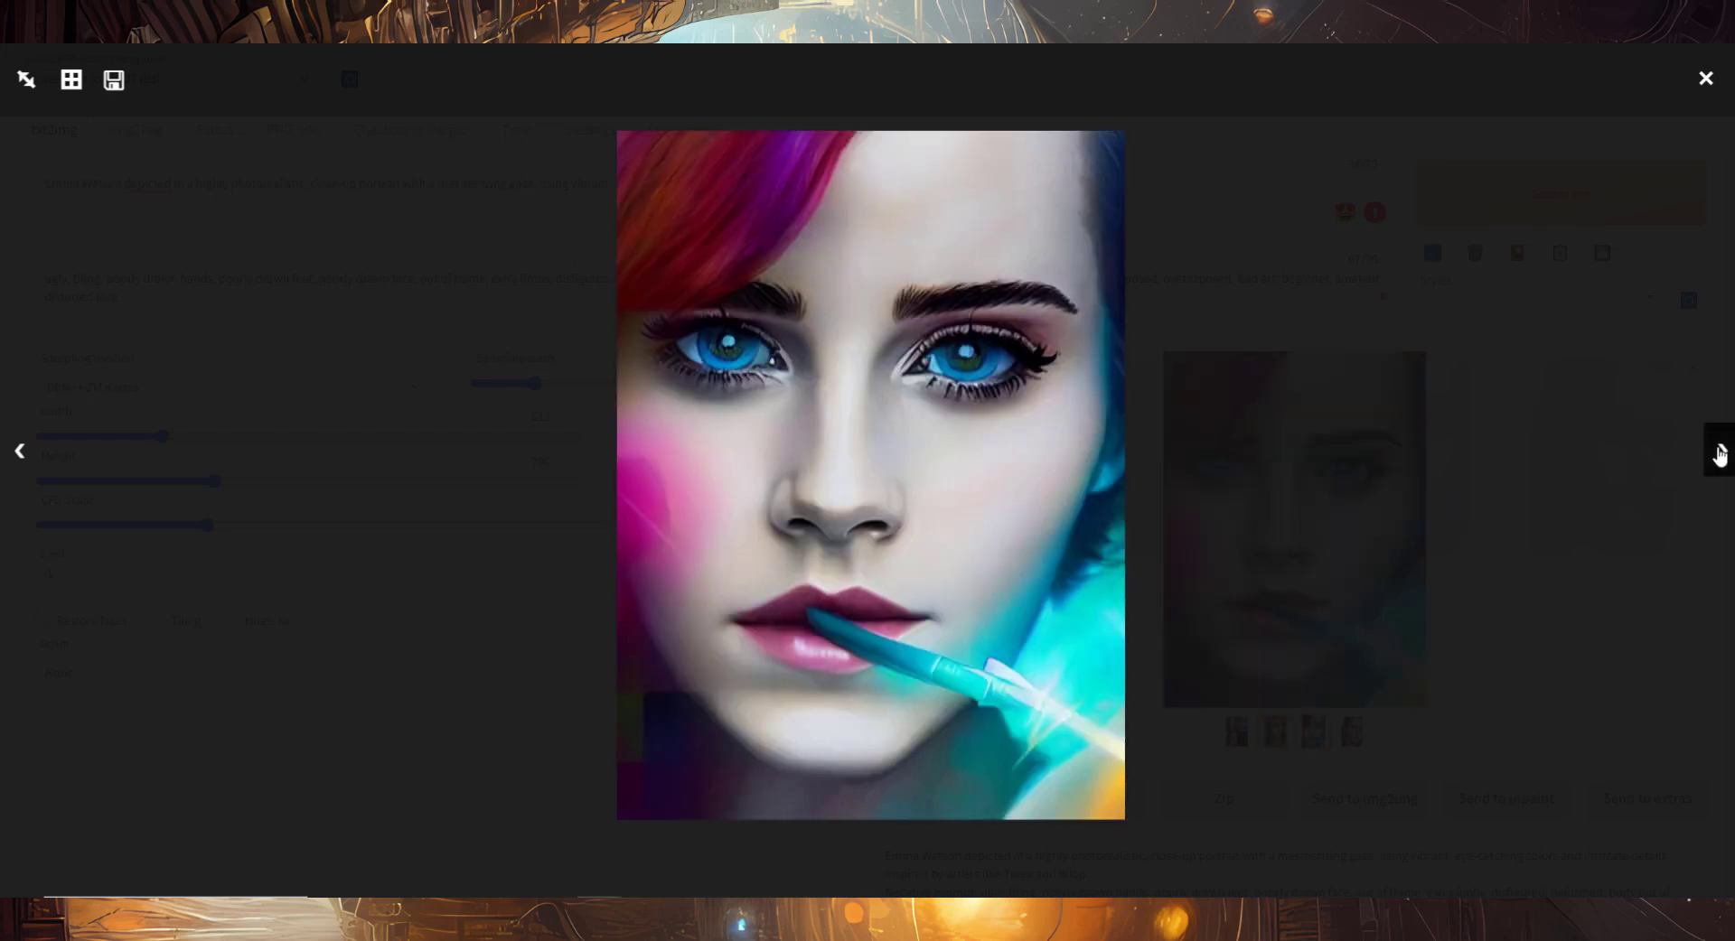
left_click(1717, 451)
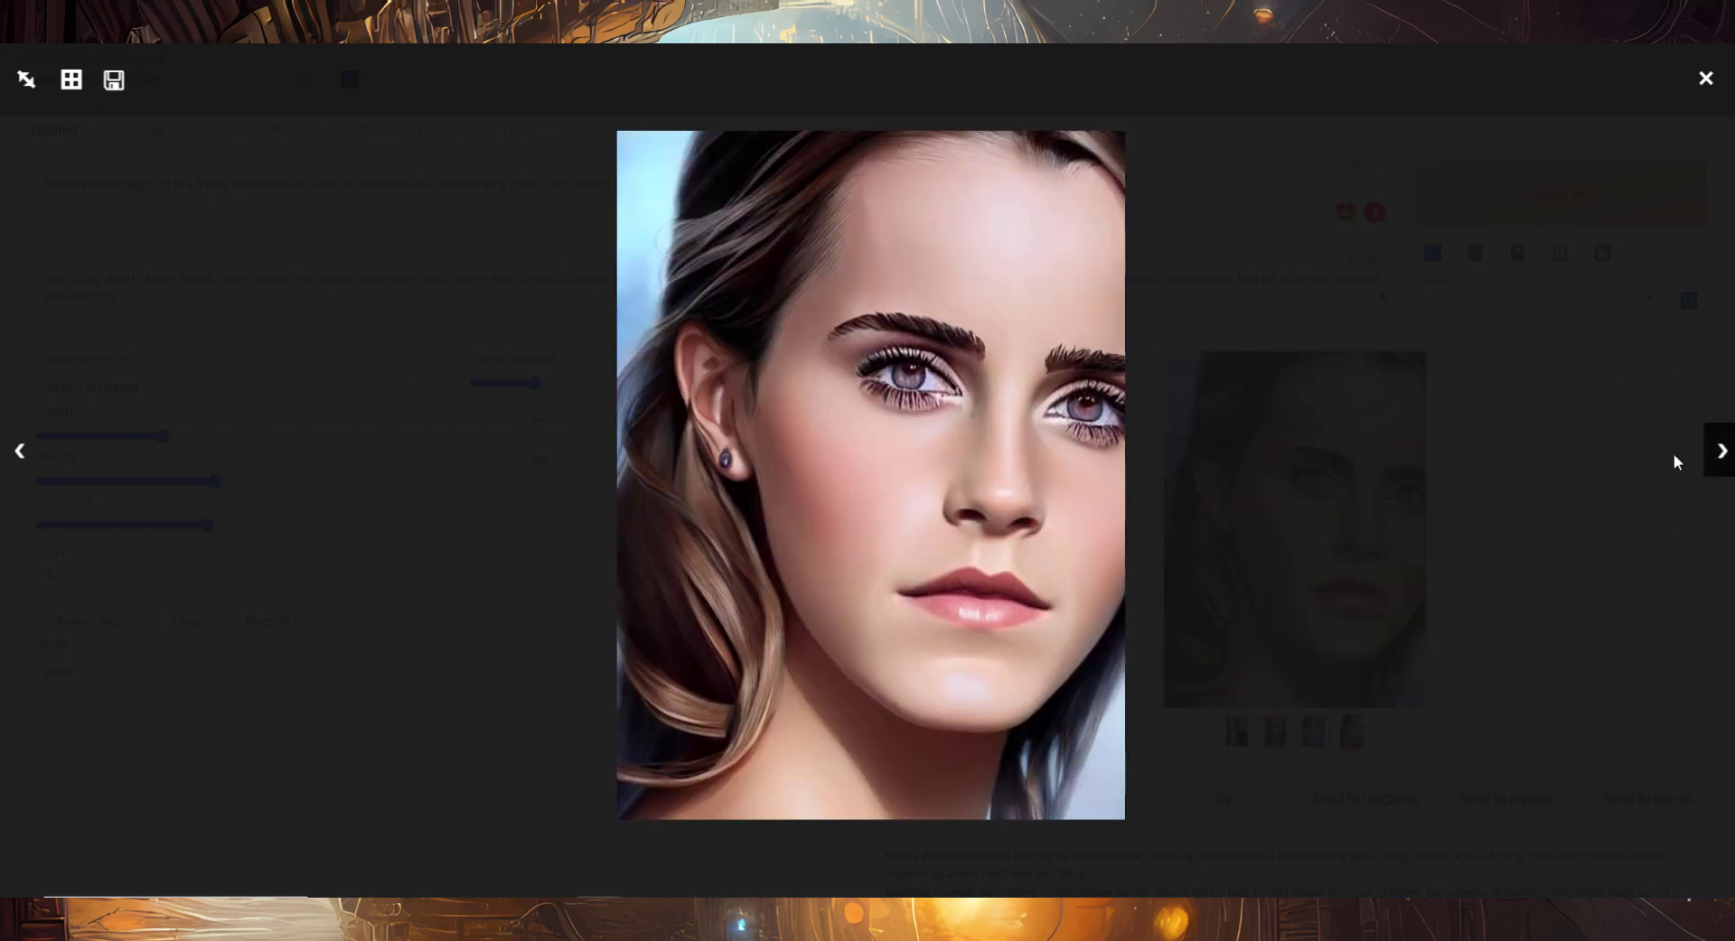
left_click(1627, 465)
Replace the prompt with the third, Artgerm-style stunning close-up prompt and generate
mouse_move(740, 921)
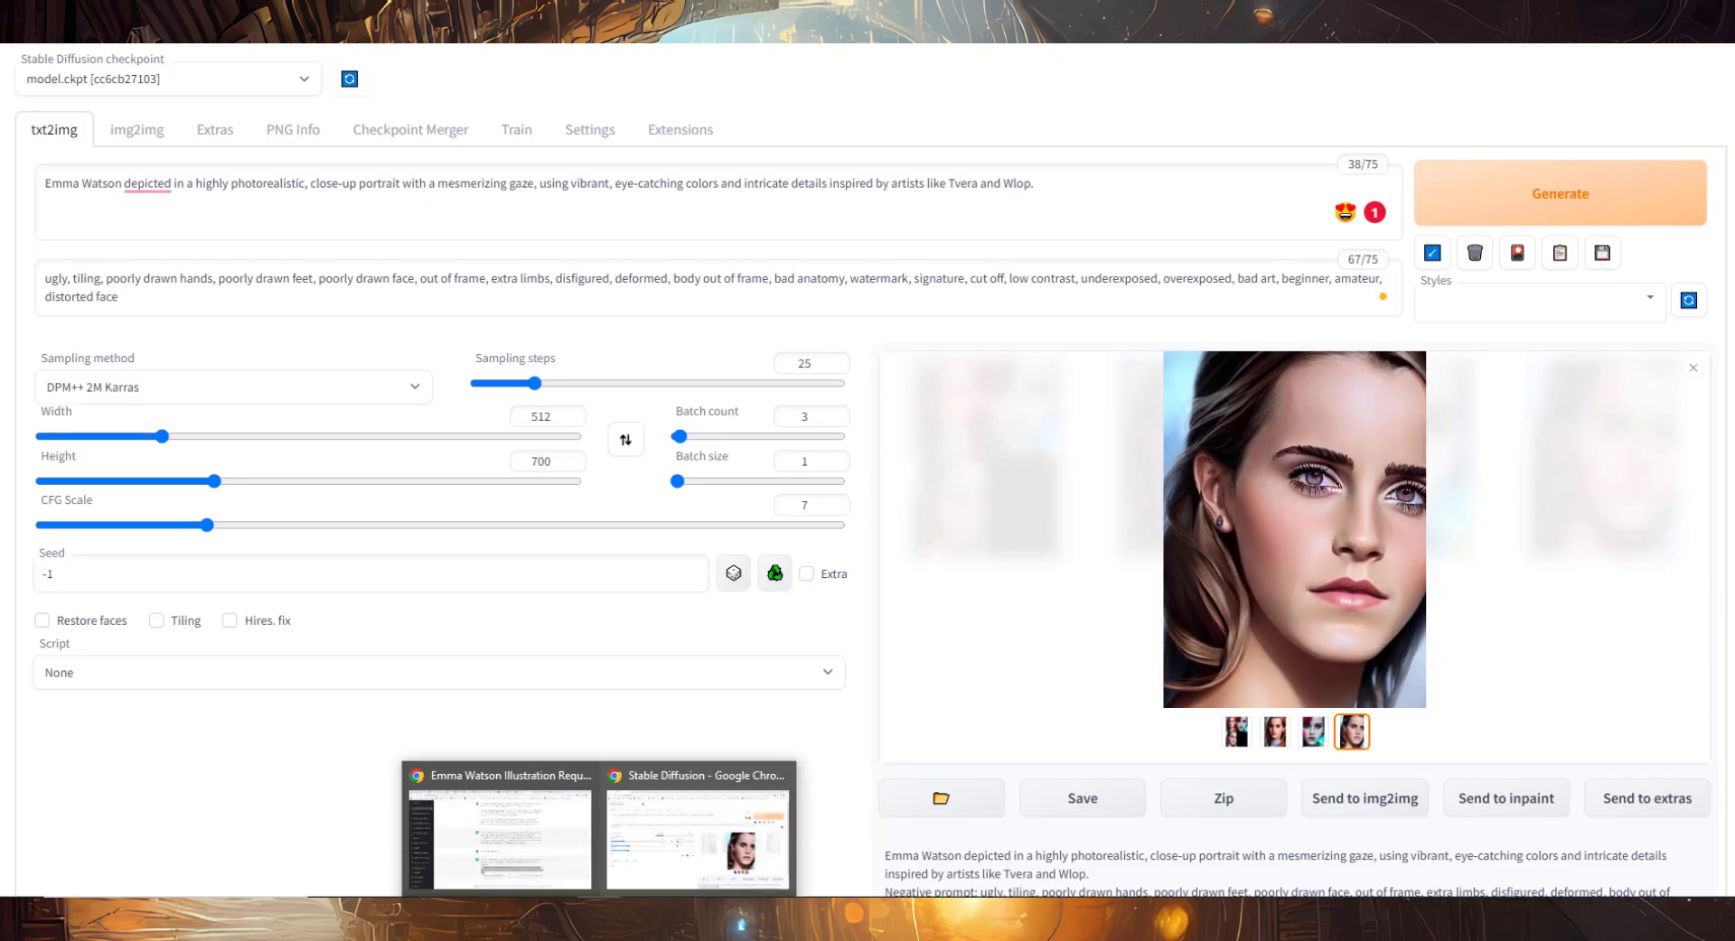
left_click(737, 849)
scroll(856, 574, "down", 2)
left_click_drag(873, 683, 707, 637)
key("ctrl+c")
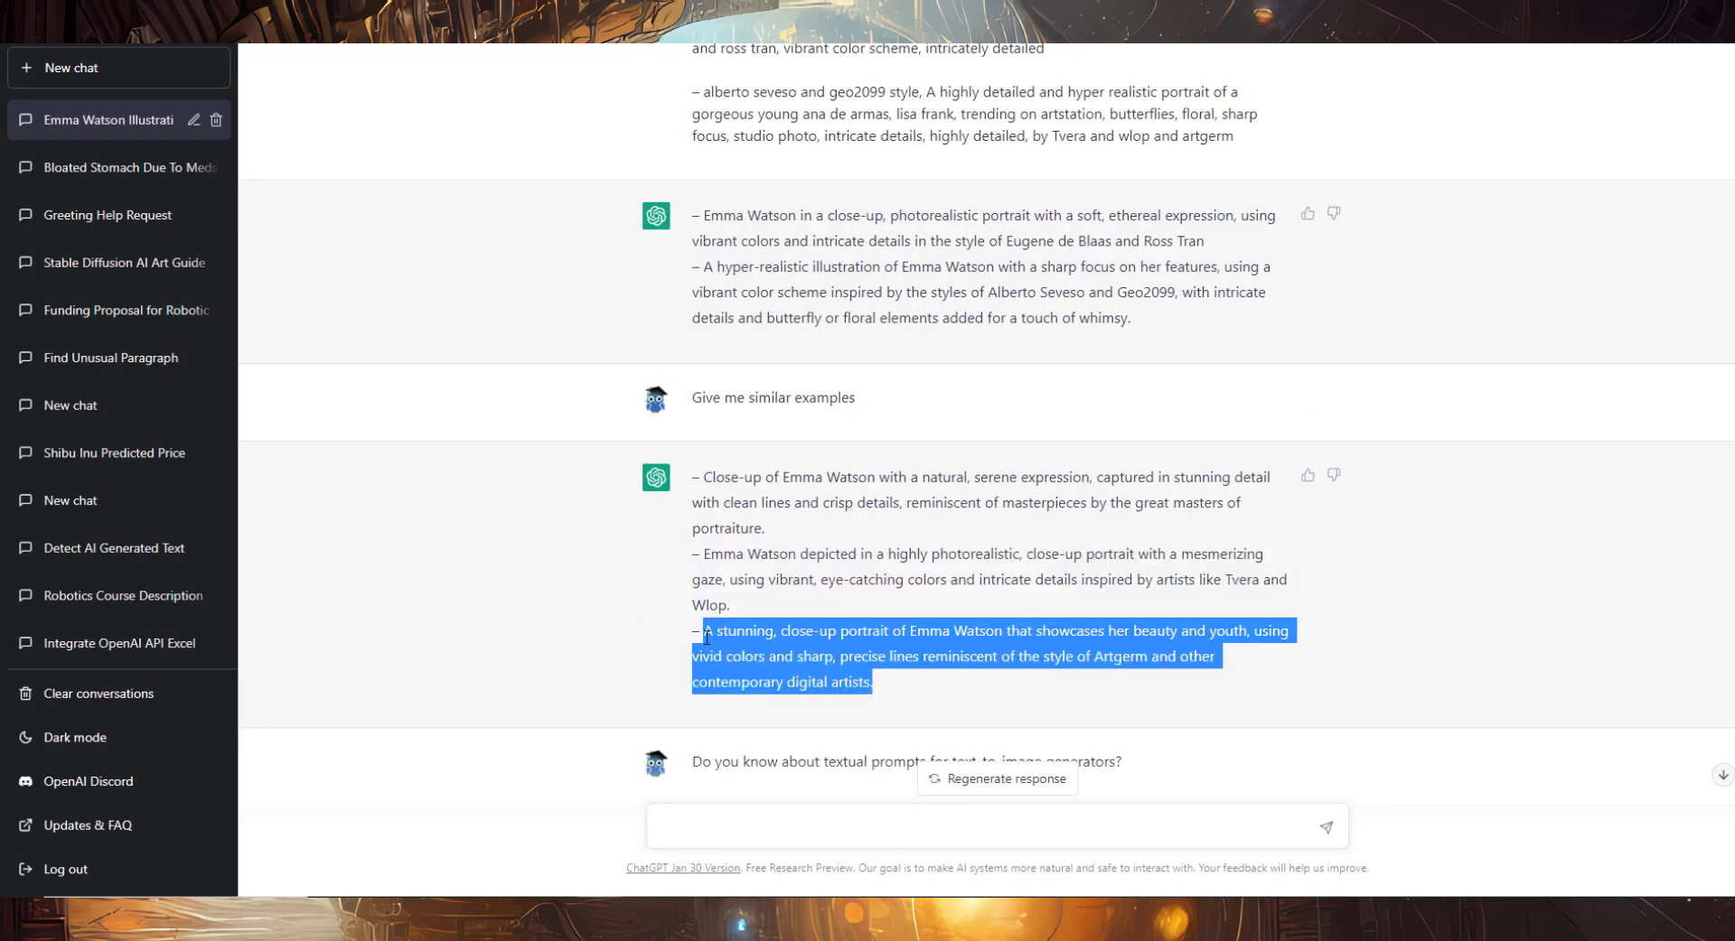
mouse_move(741, 922)
left_click(695, 836)
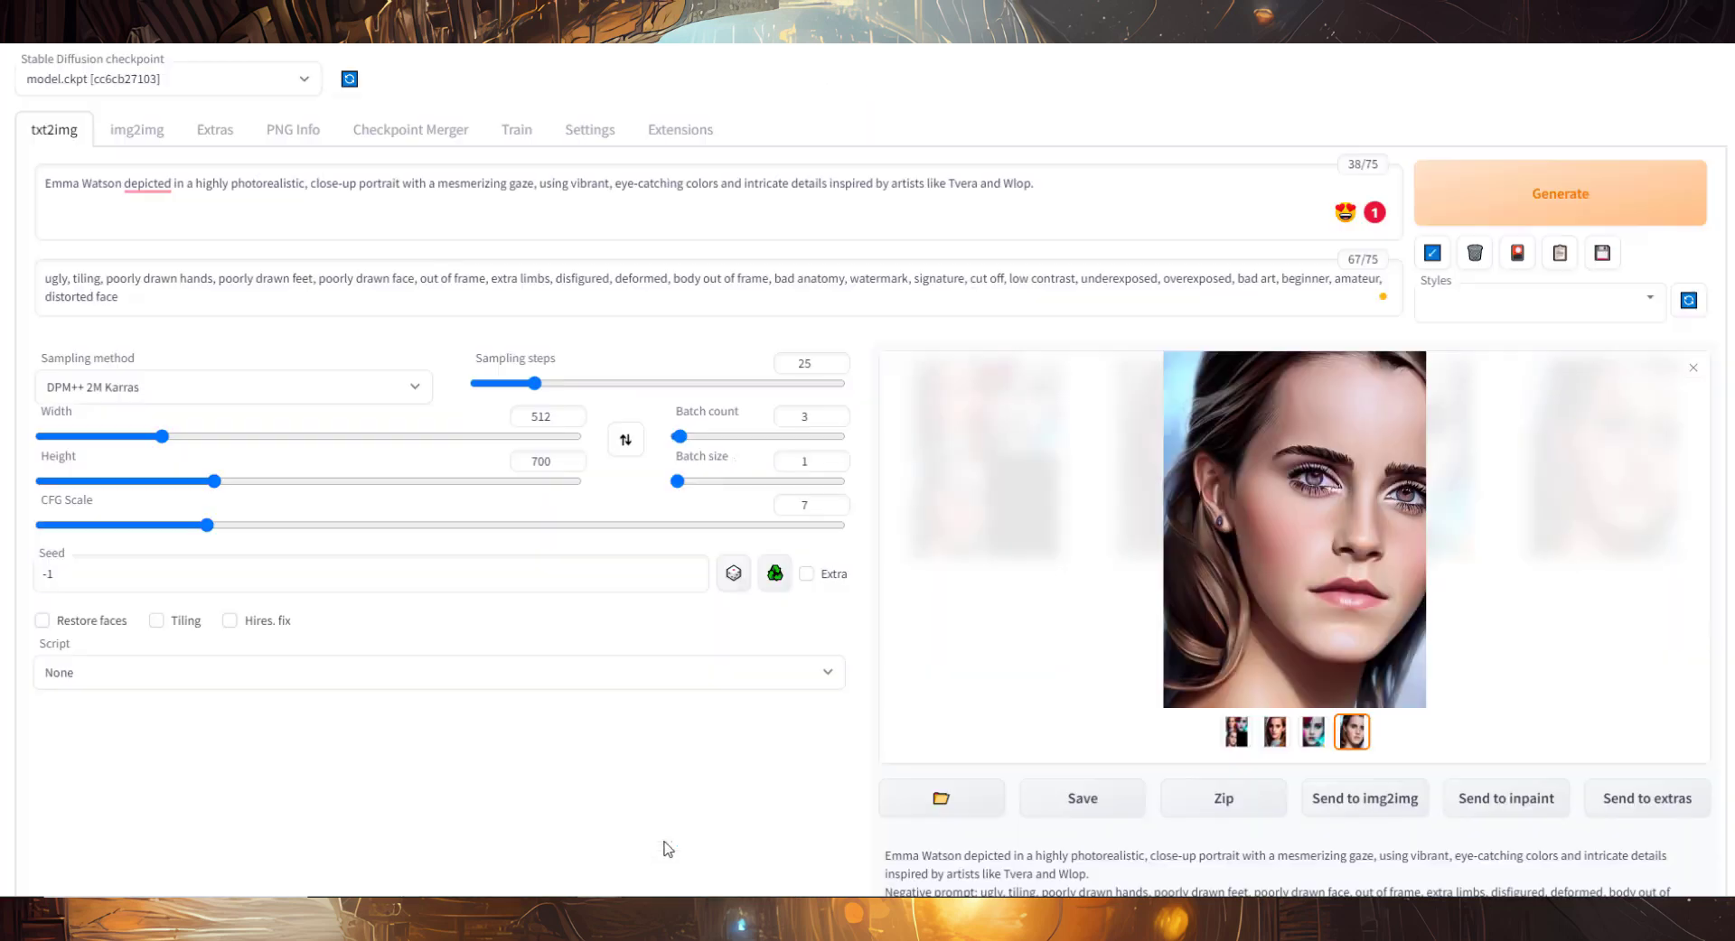
left_click(998, 184)
key("ctrl+a")
key("ctrl+v")
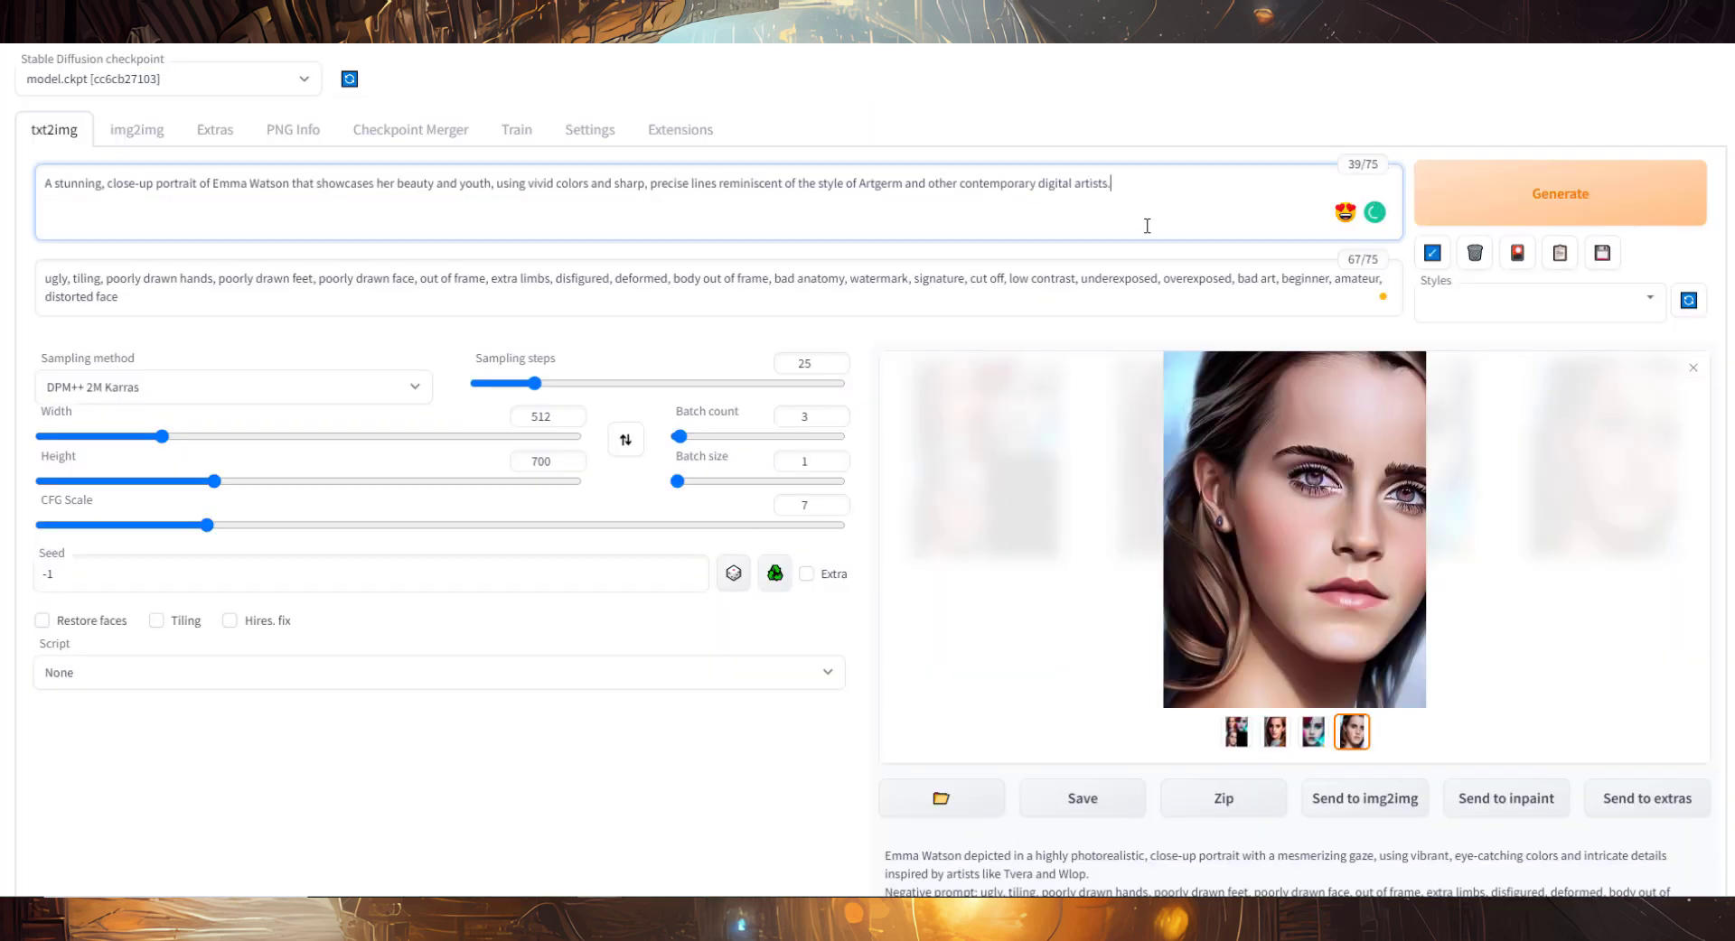
left_click(1541, 212)
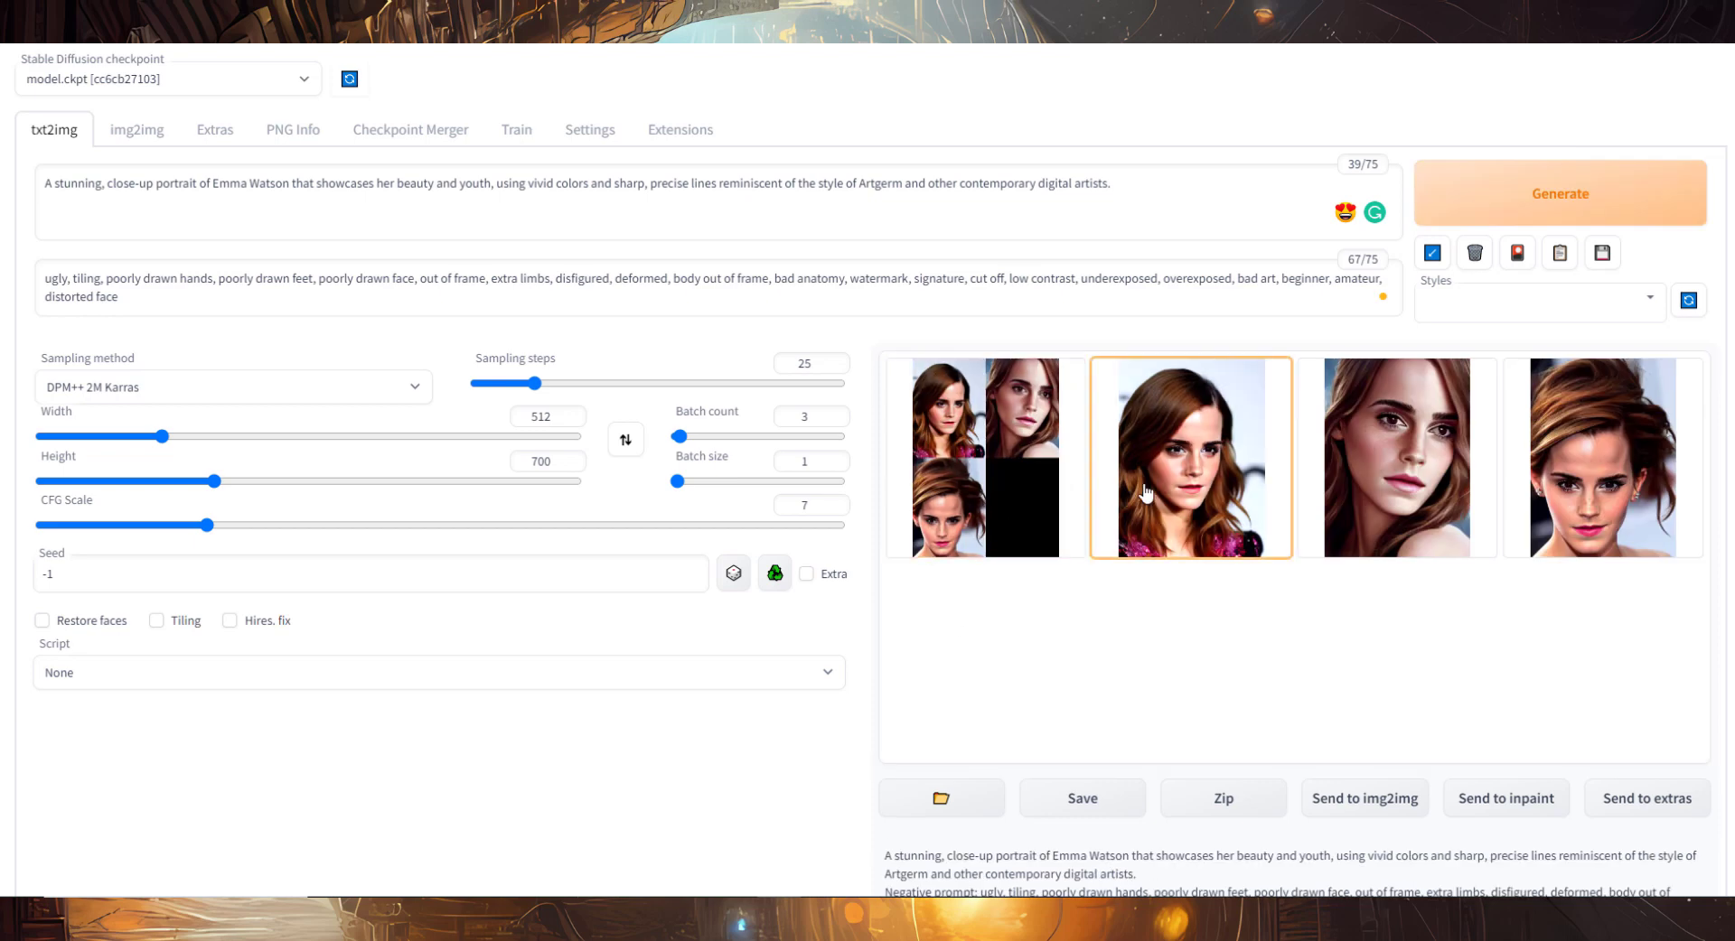
View the three stunning close-up portraits and the grid full-screen
left_click(1153, 491)
left_click(1339, 537)
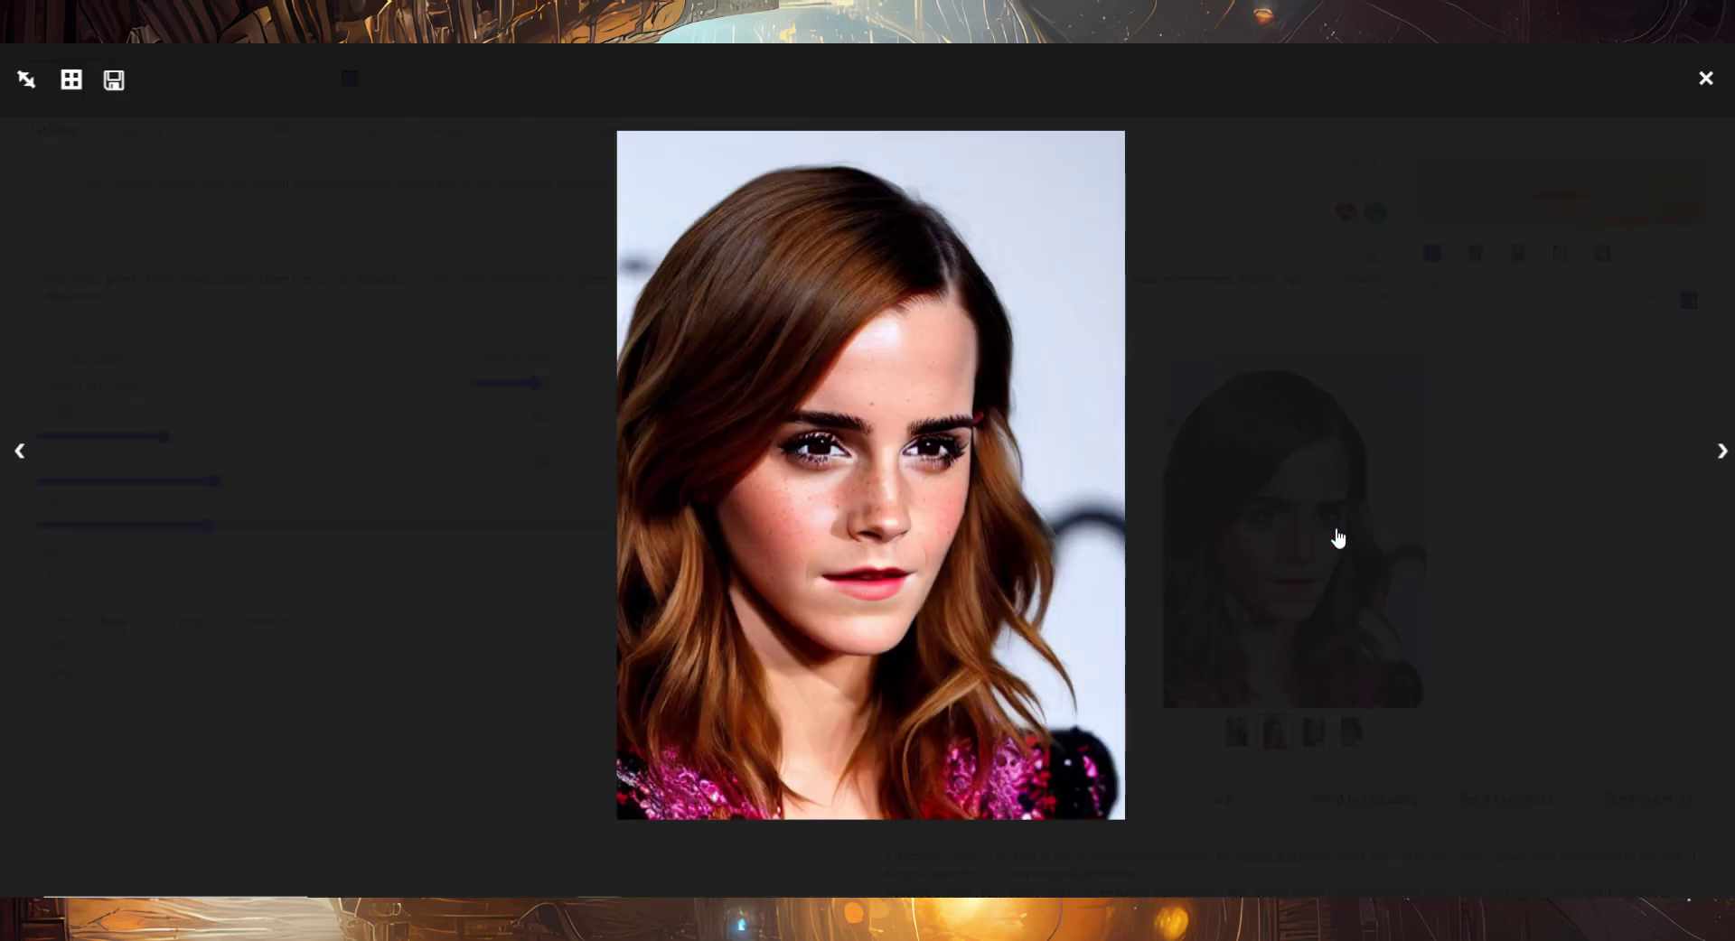
left_click(1721, 454)
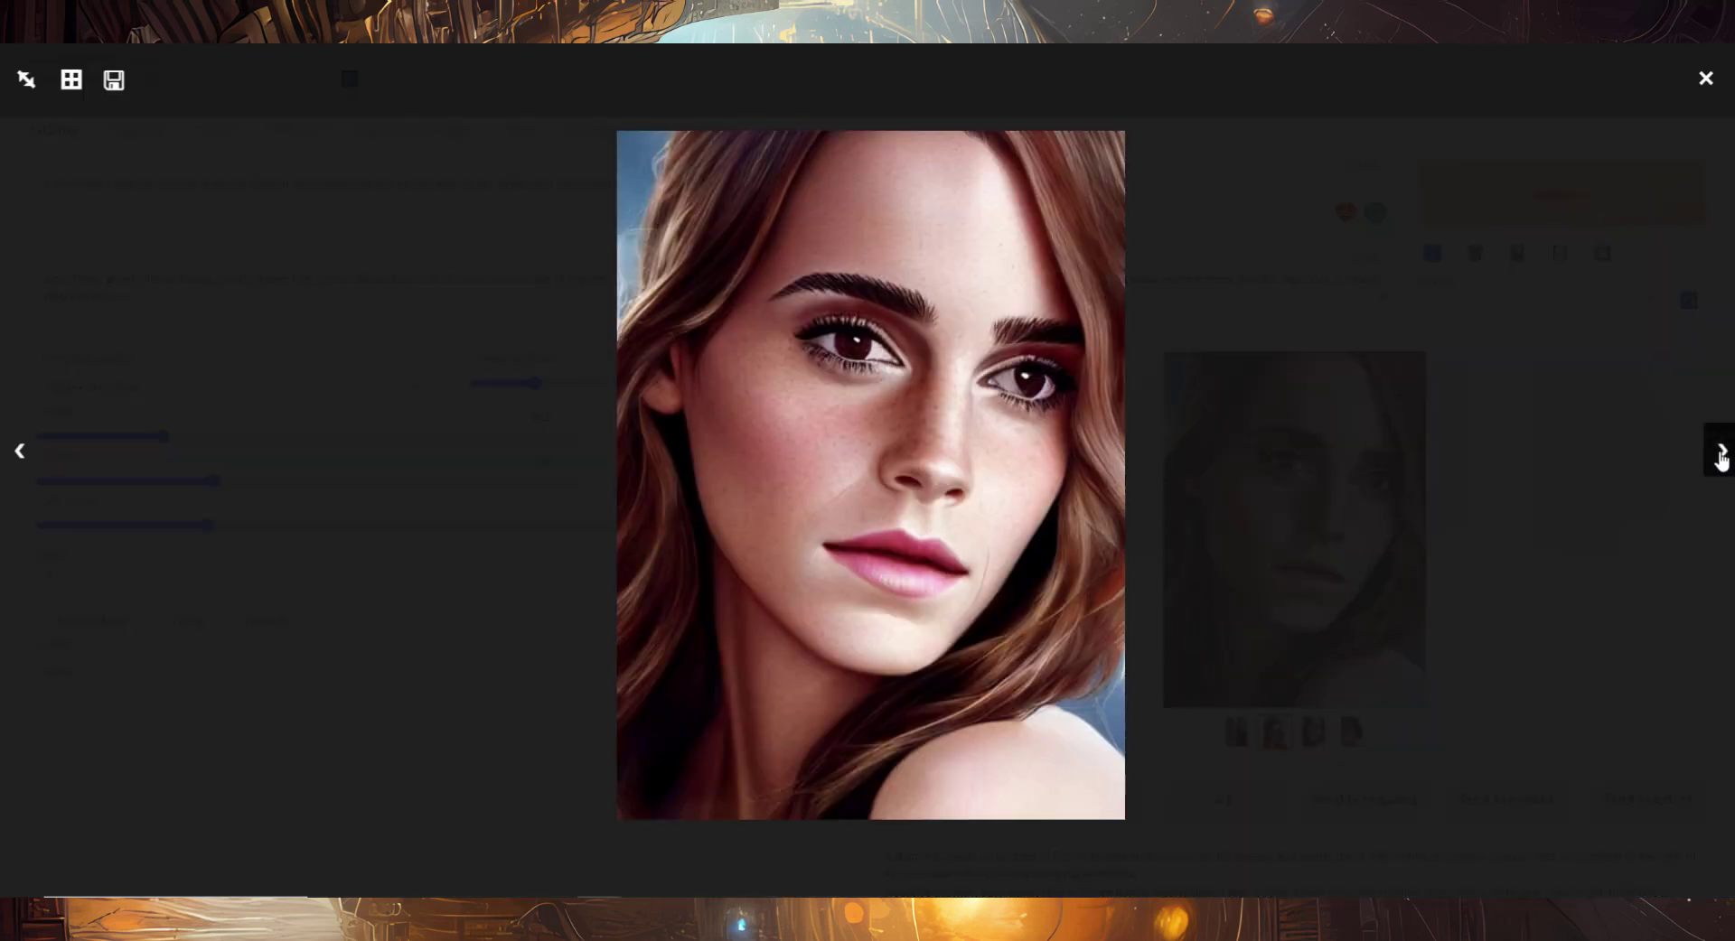
left_click(1721, 453)
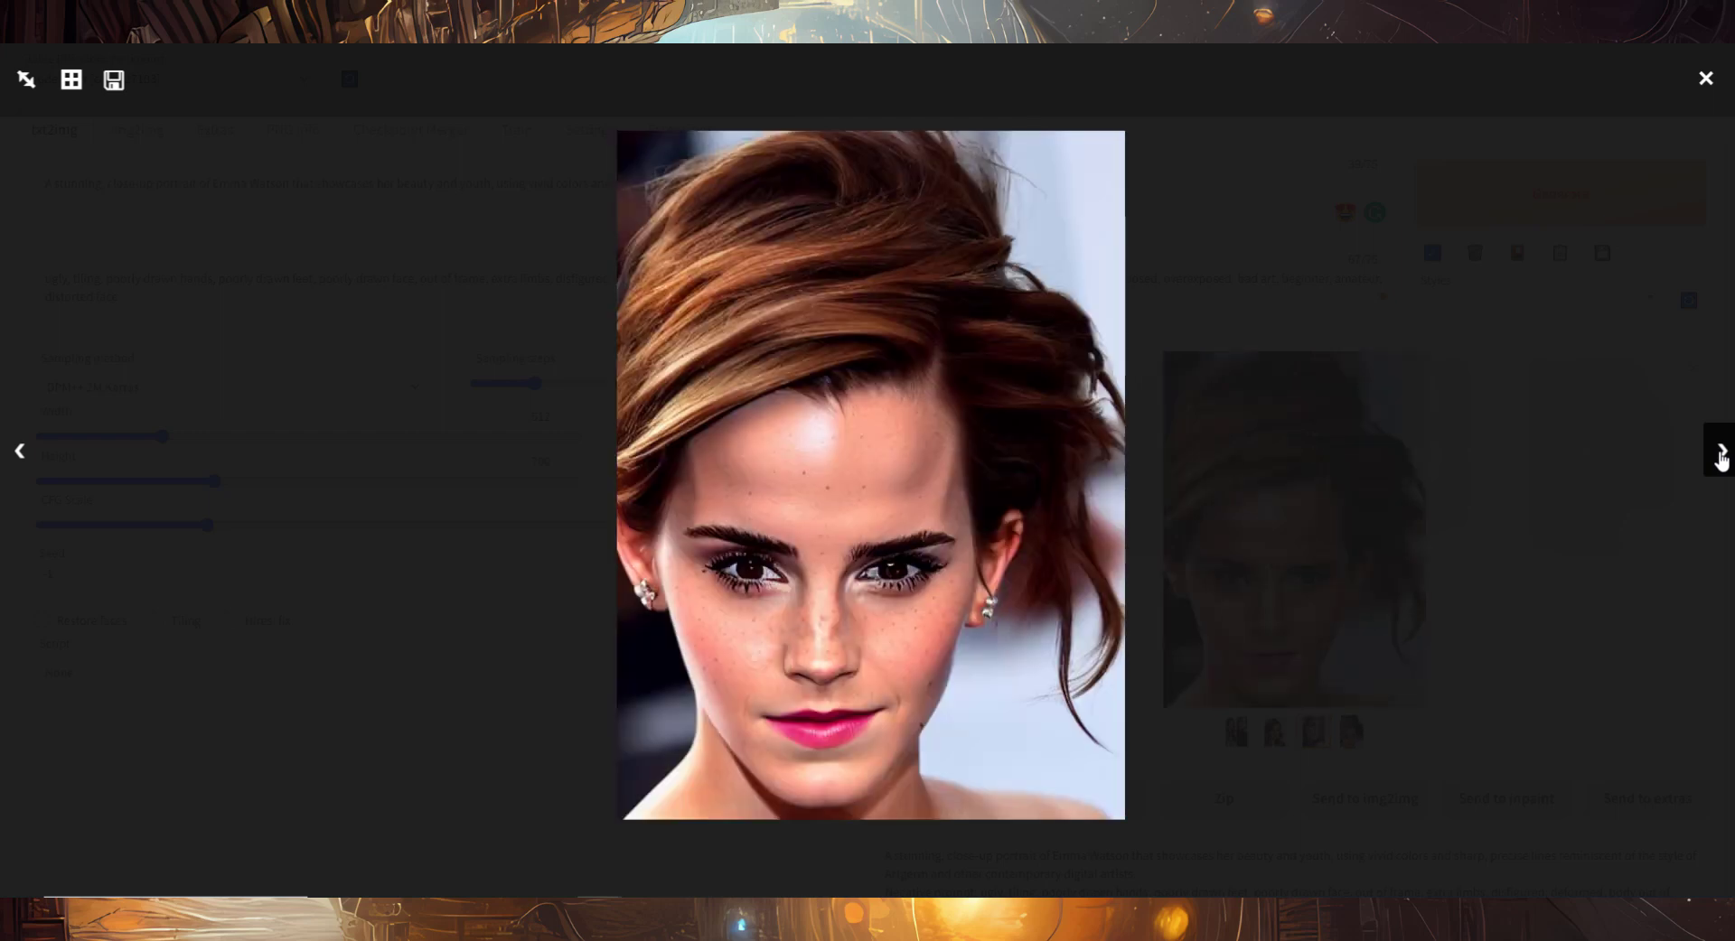
left_click(1721, 454)
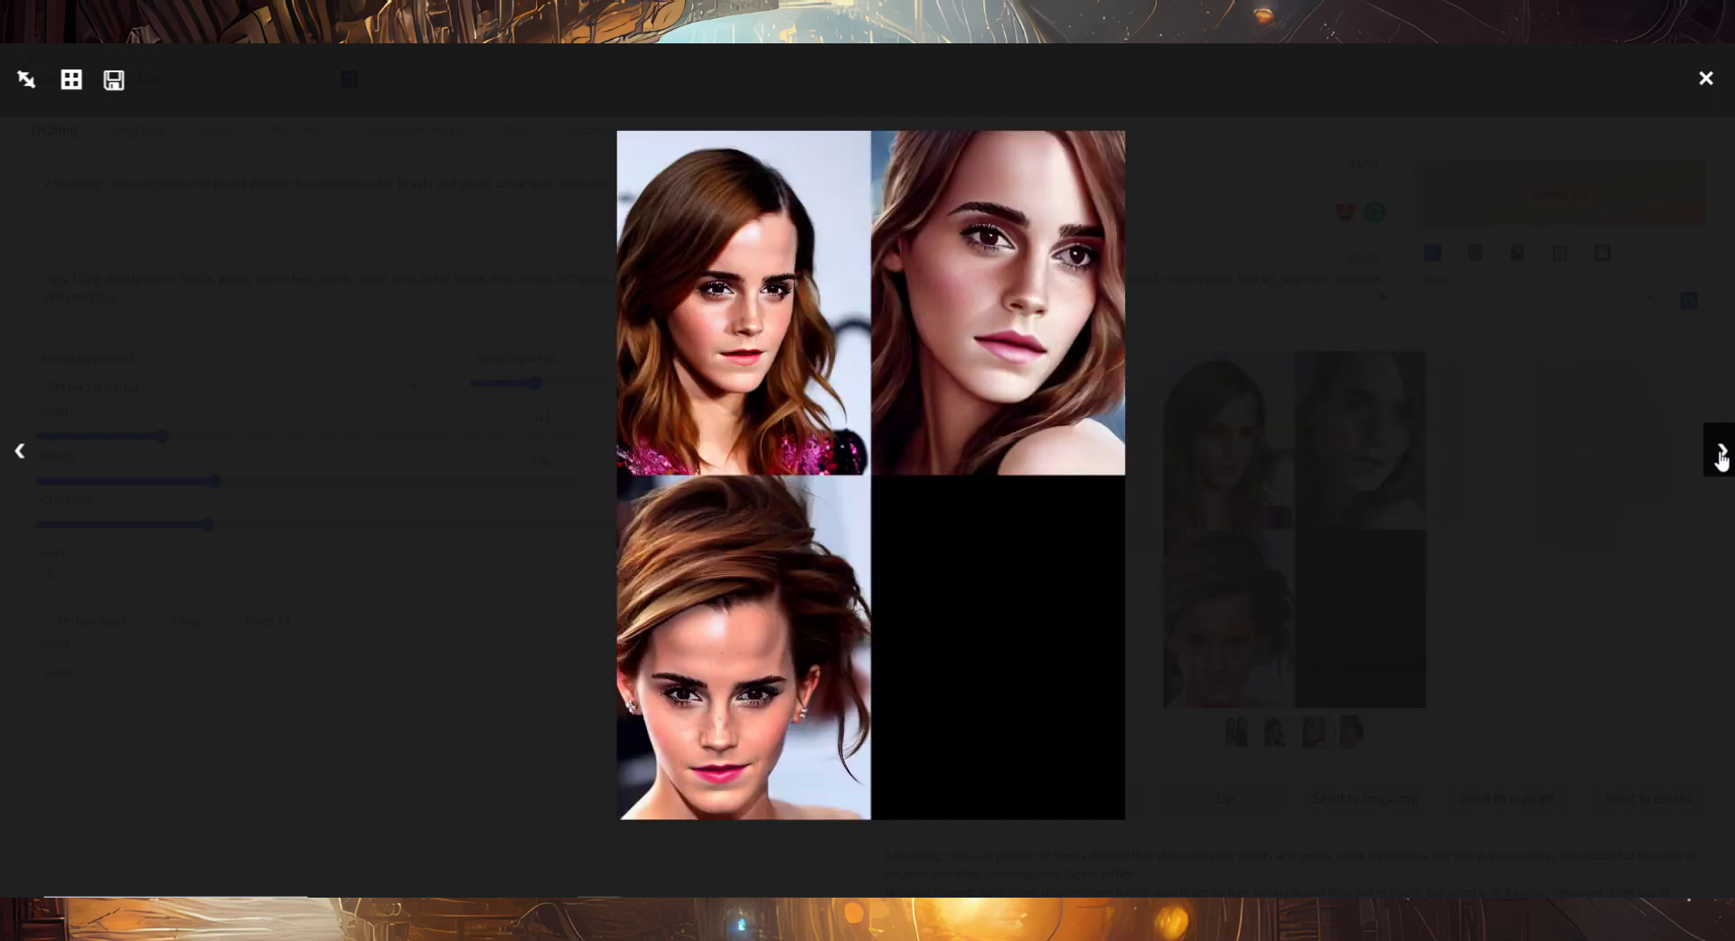
left_click(1661, 432)
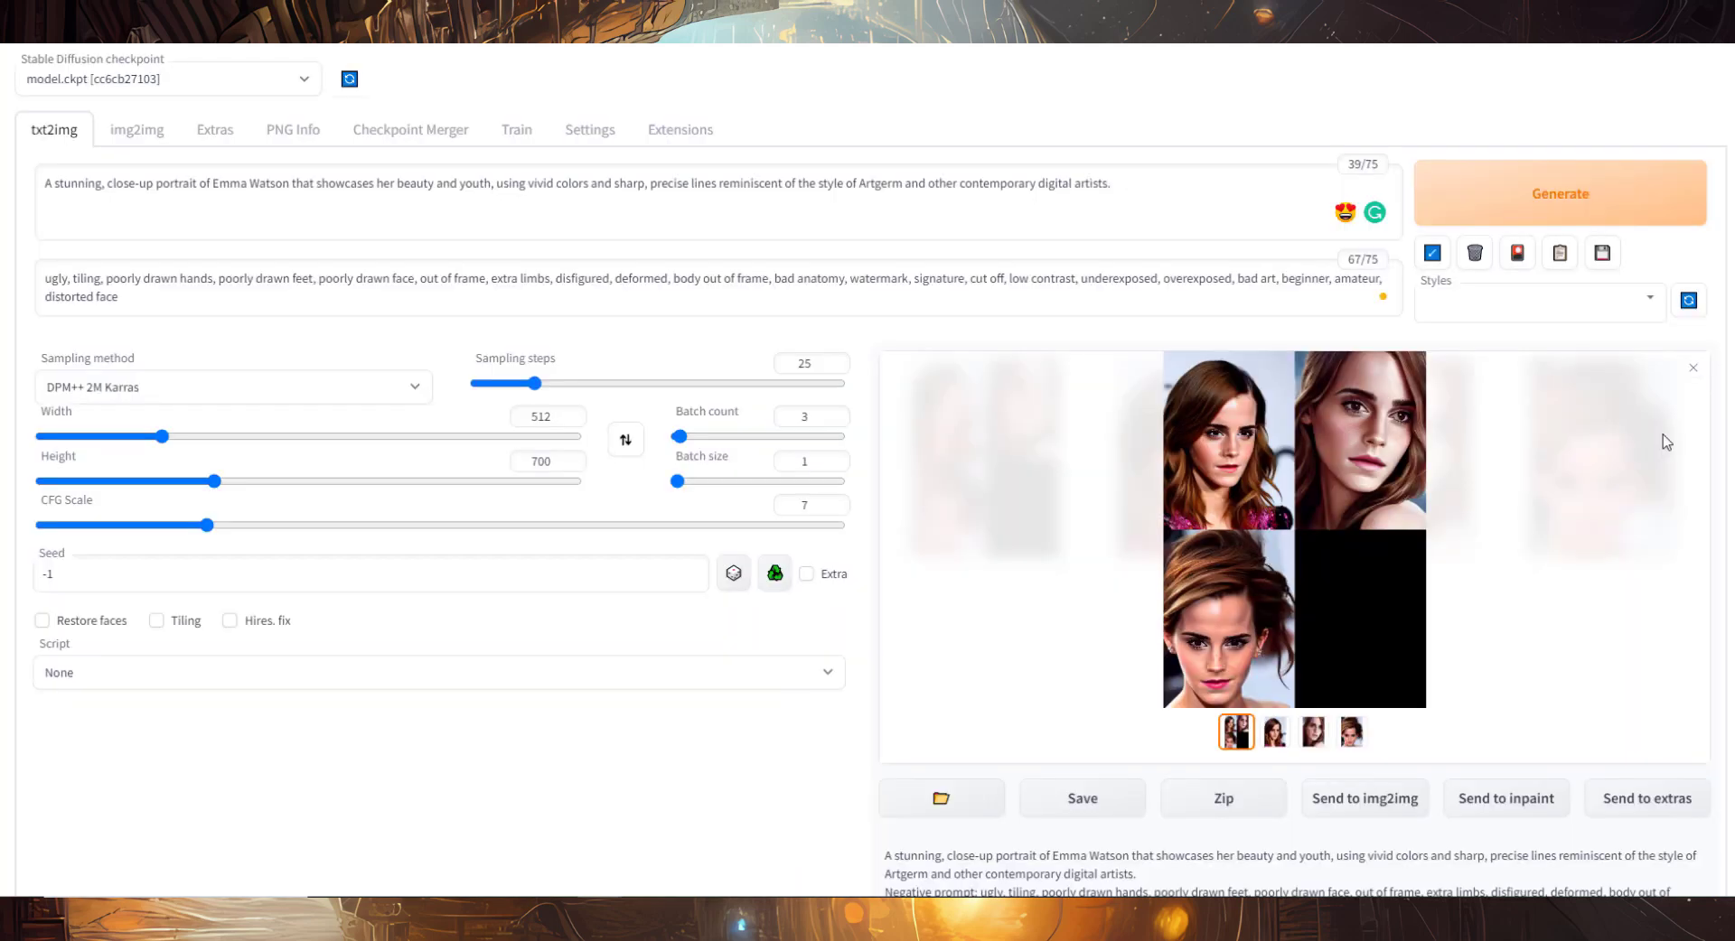
left_click(1693, 374)
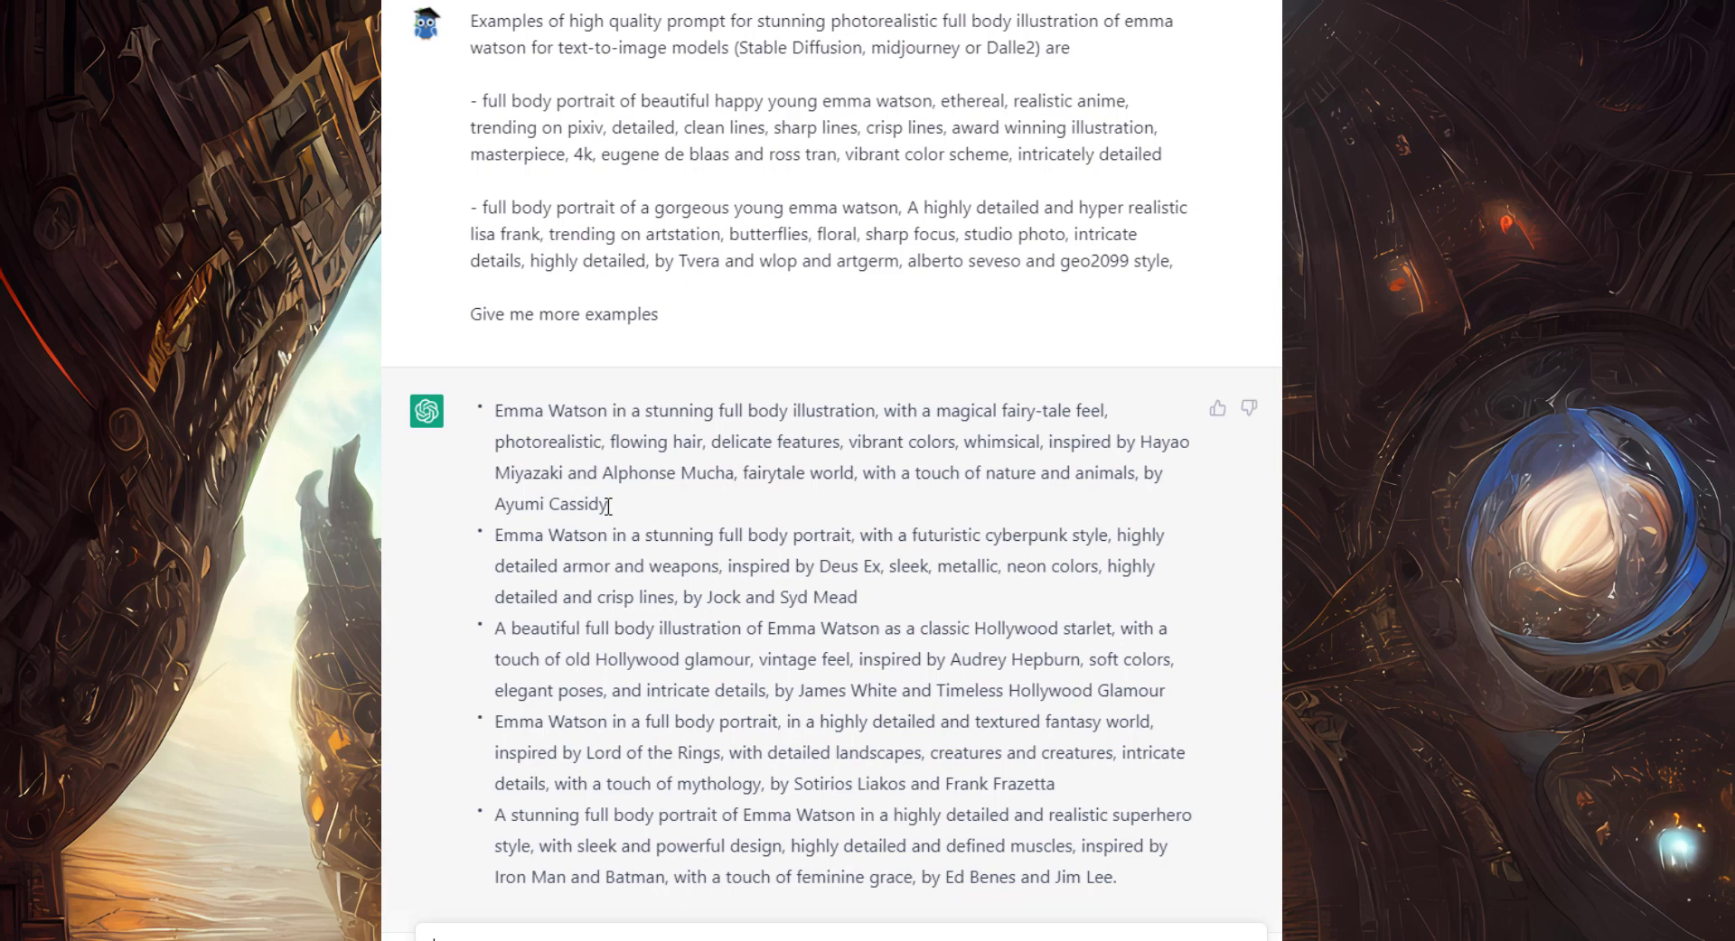
Replace the positive prompt with the full-body cyberpunk Deus Ex-style prompt and generate
left_click_drag(858, 598, 497, 524)
key("ctrl+c")
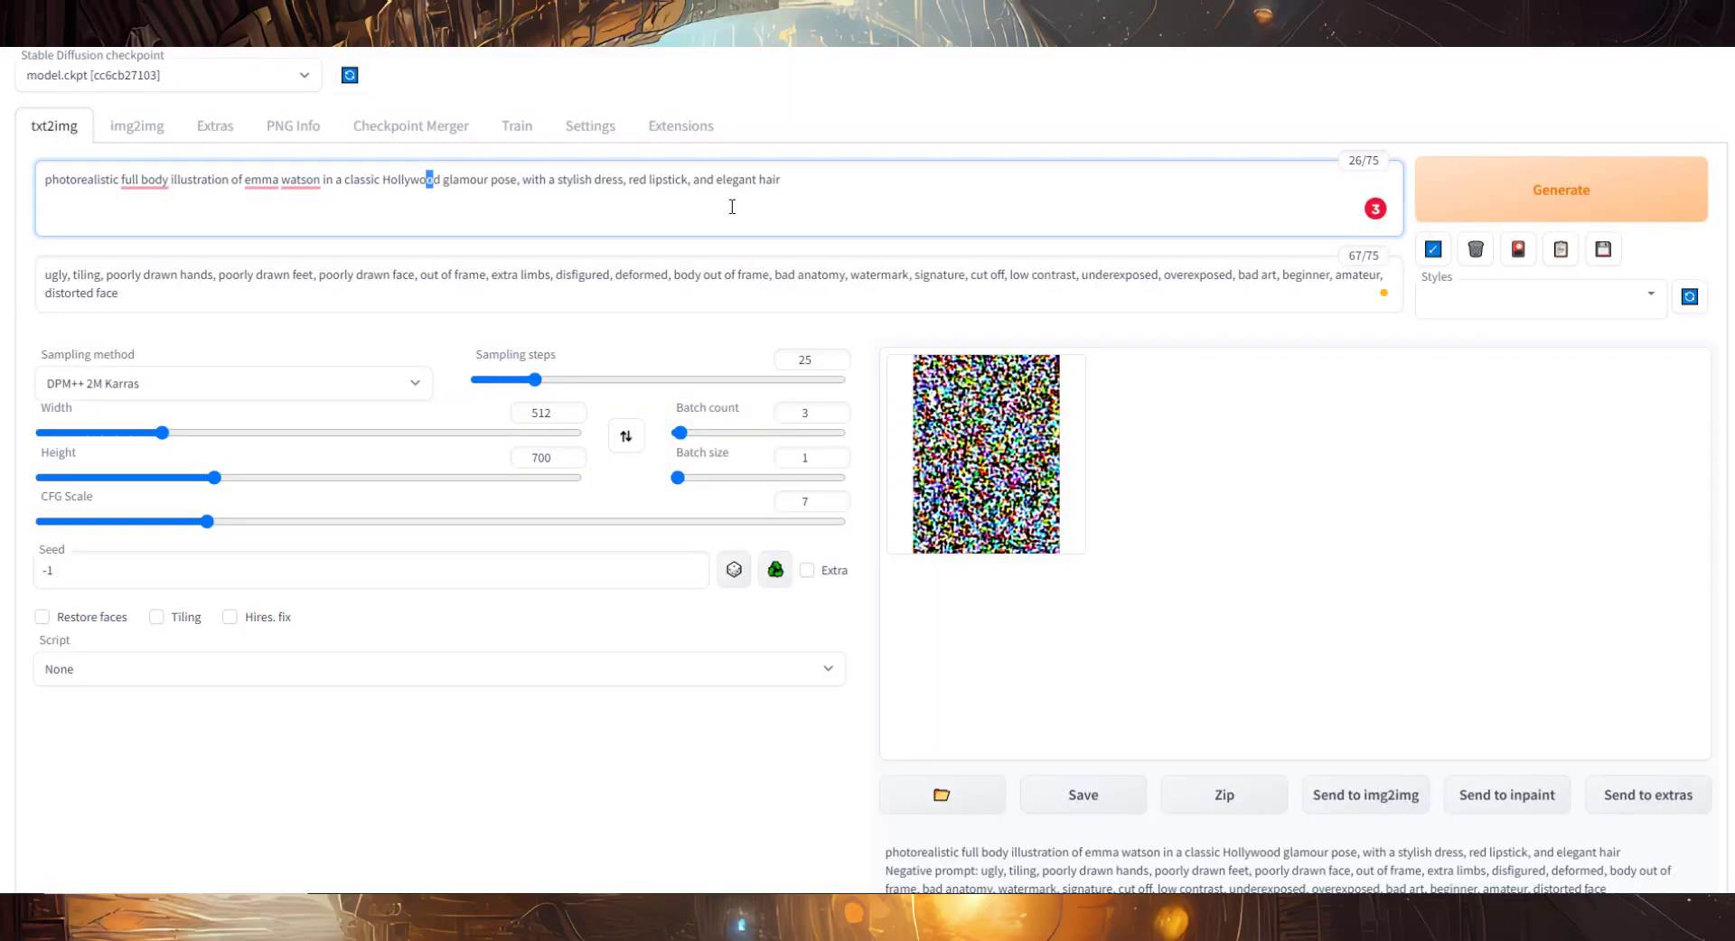
left_click_drag(782, 181, 3, 153)
key("ctrl+v")
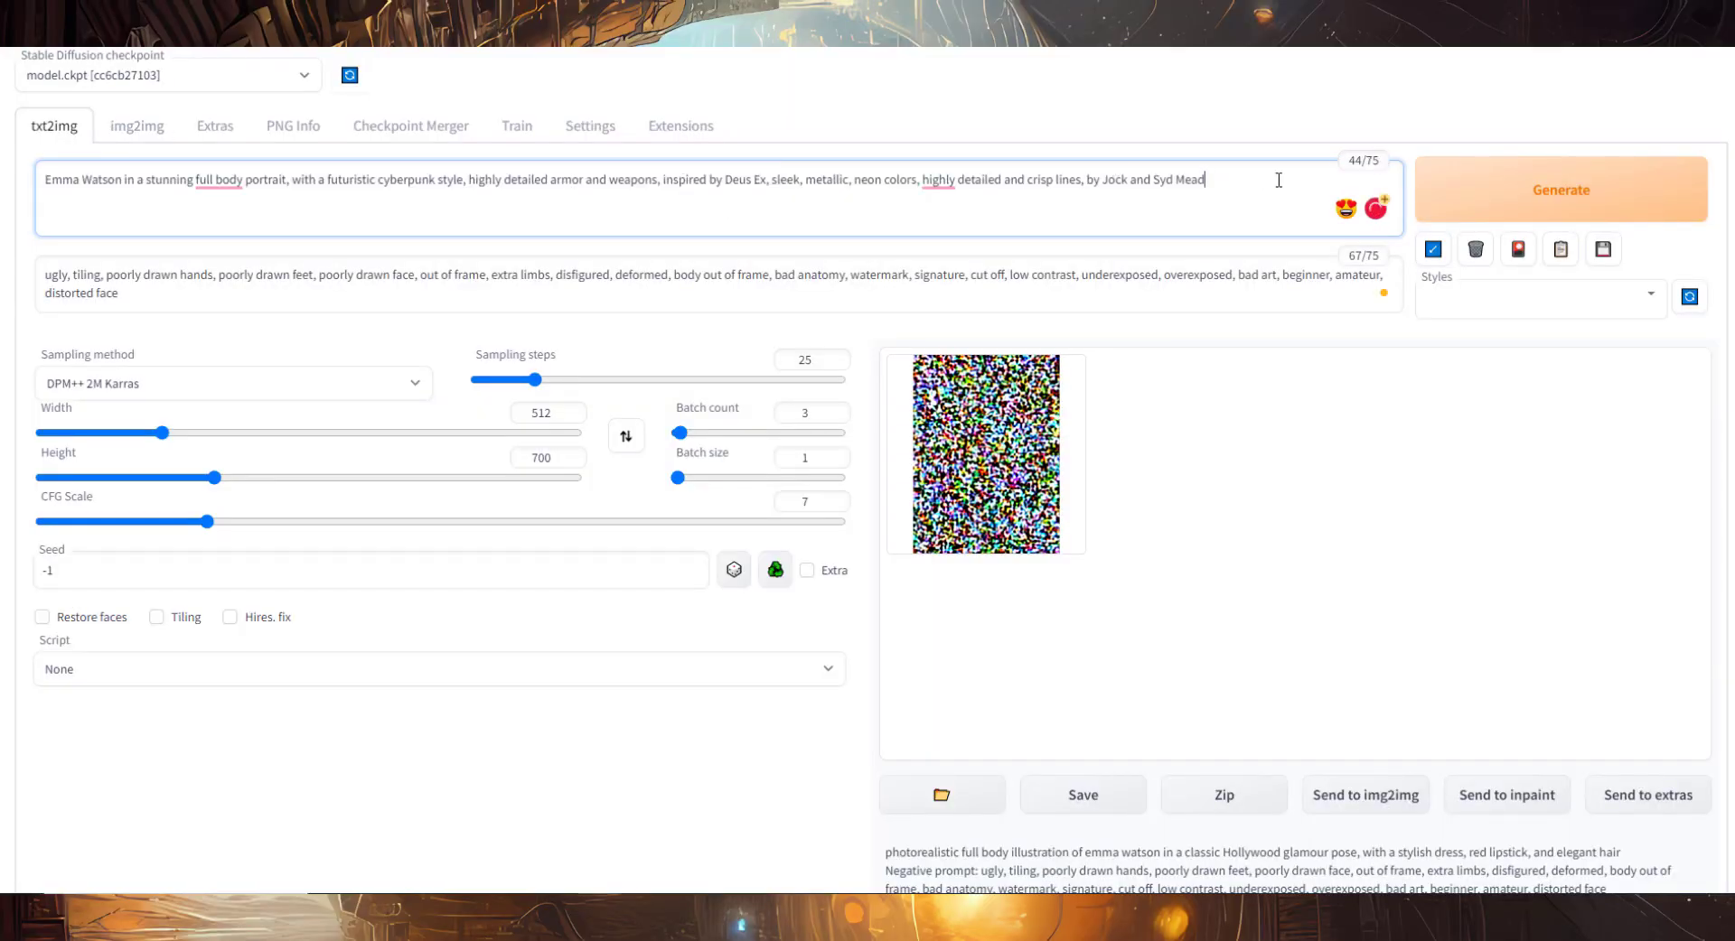
left_click(1498, 210)
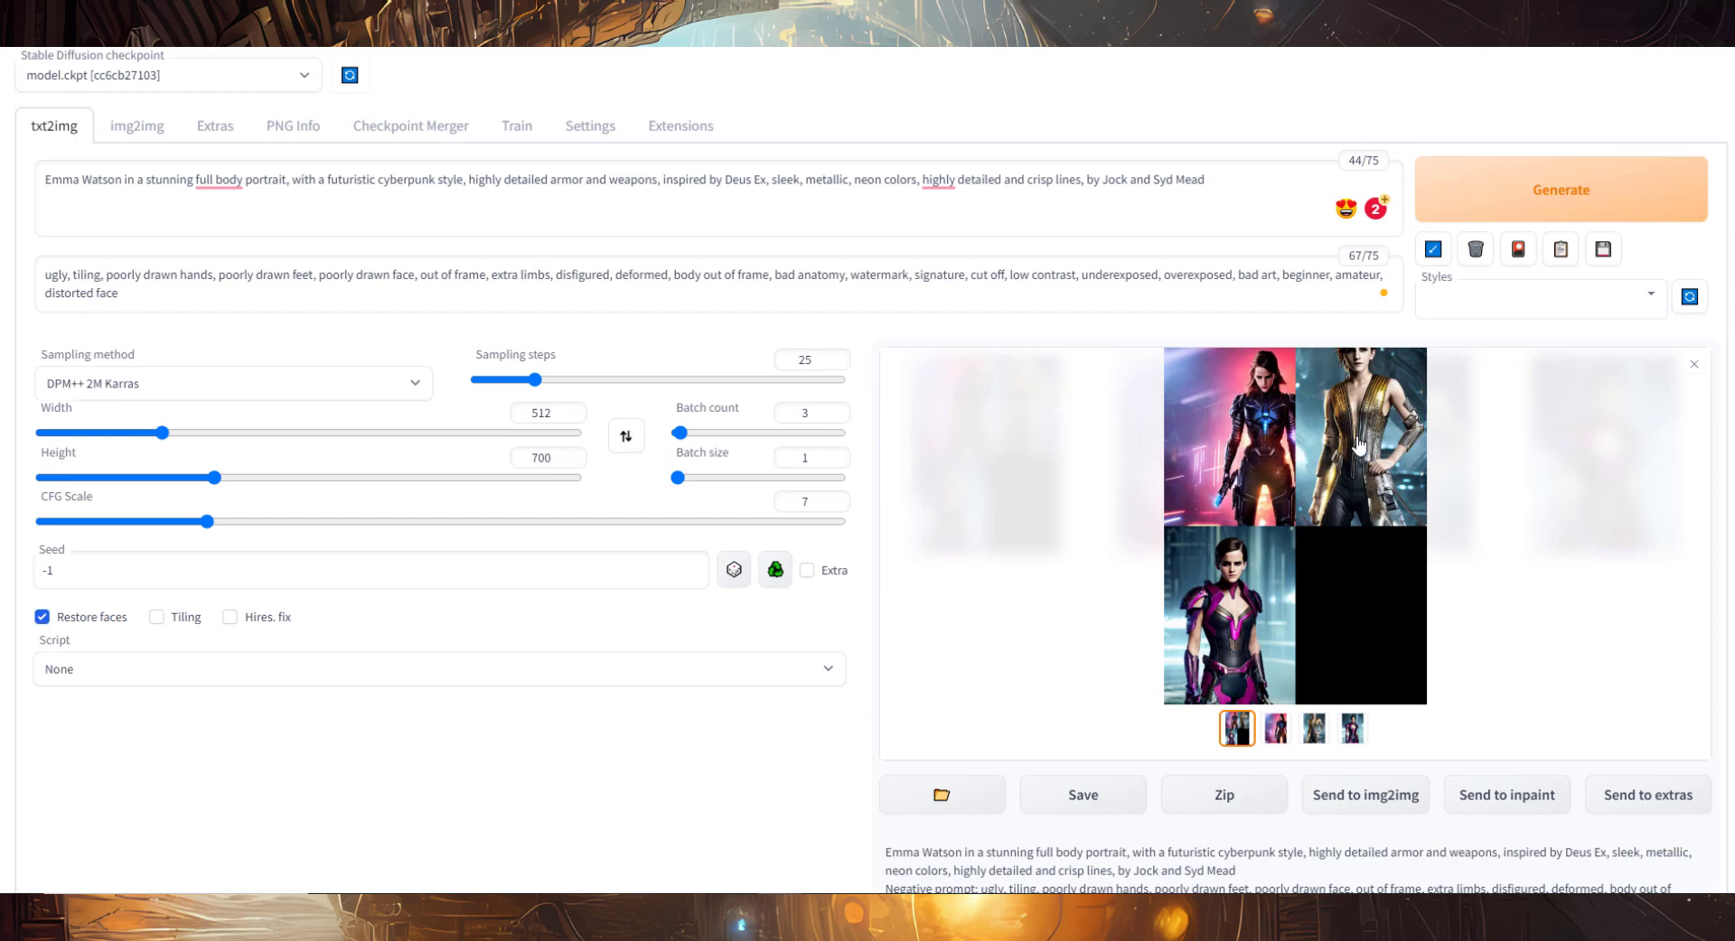
Browse the cyberpunk results full-screen, including the gold outfit and purple armour images
left_click(1694, 366)
left_click(1207, 513)
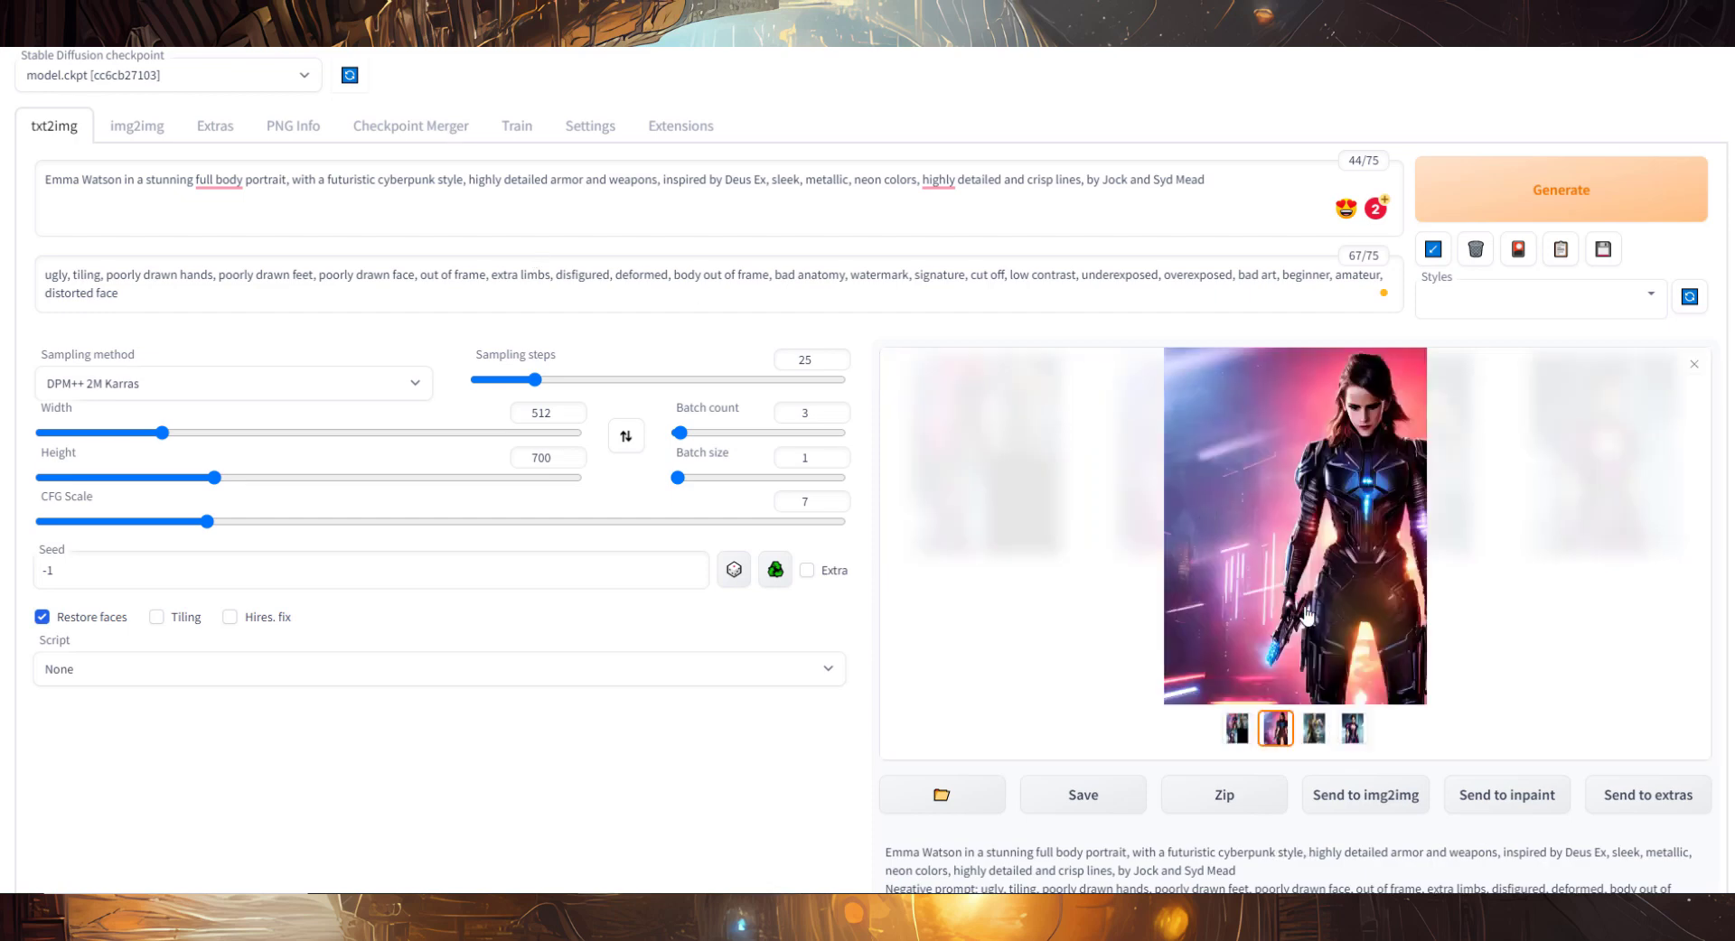
left_click(1355, 632)
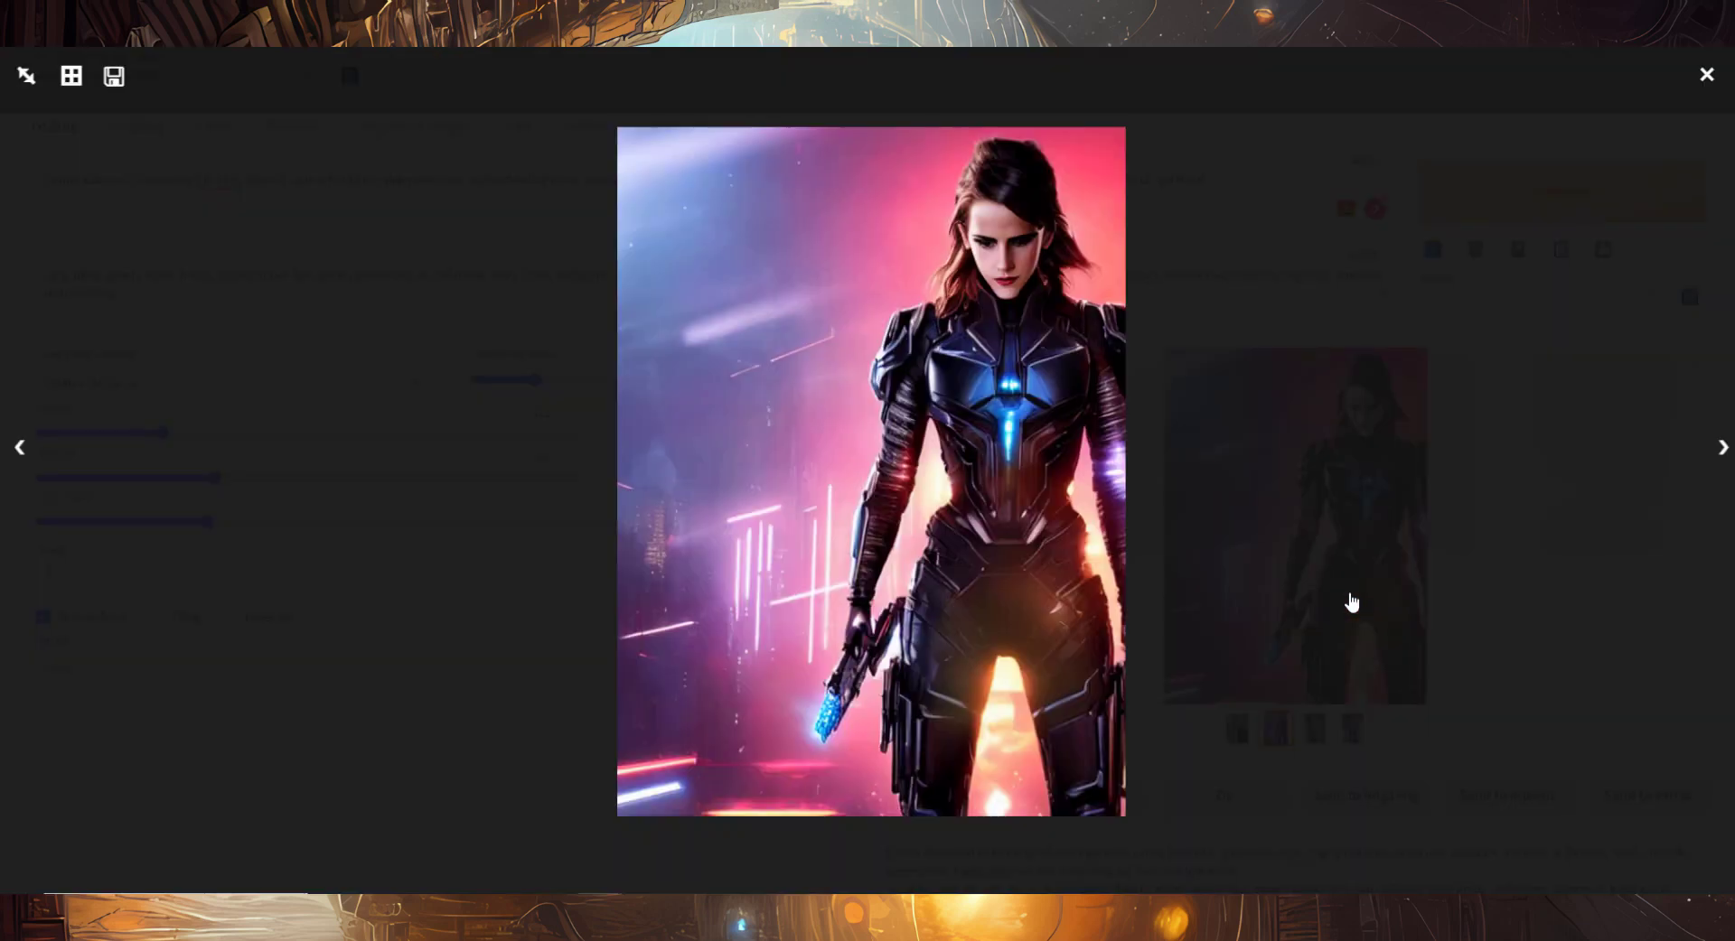
left_click(1722, 447)
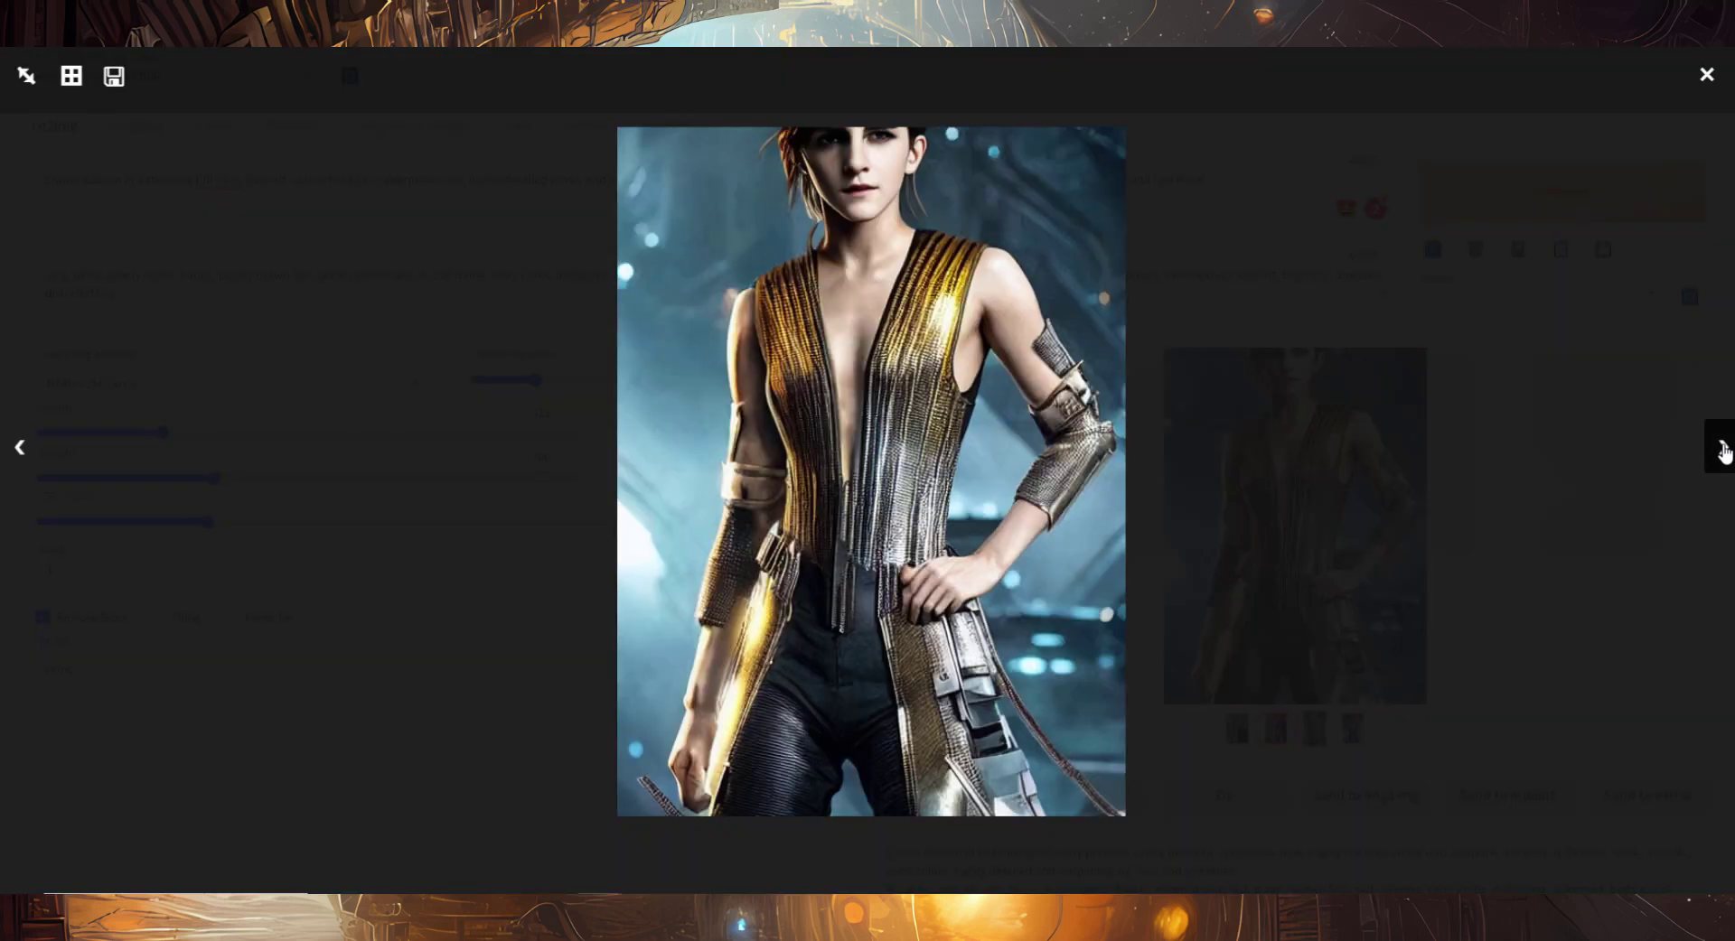
left_click(1721, 447)
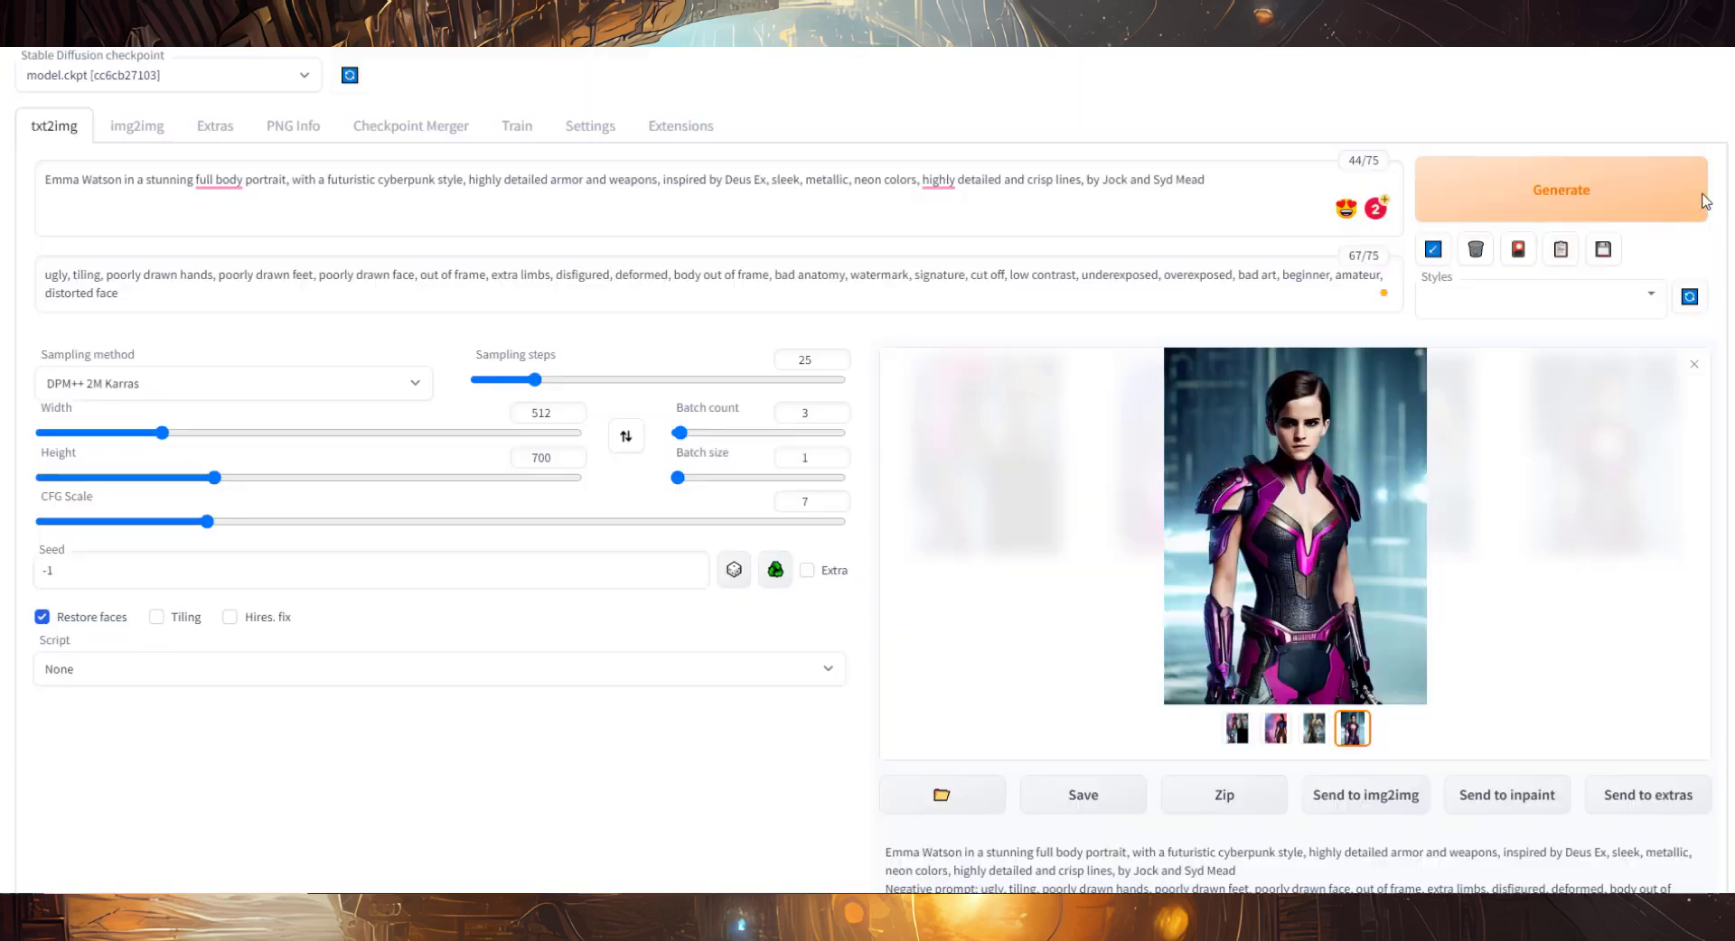
left_click(1622, 437)
Replace the cyberpunk prompt with ChatGPT's Lord of the Rings fantasy prompt and generate
left_click(498, 854)
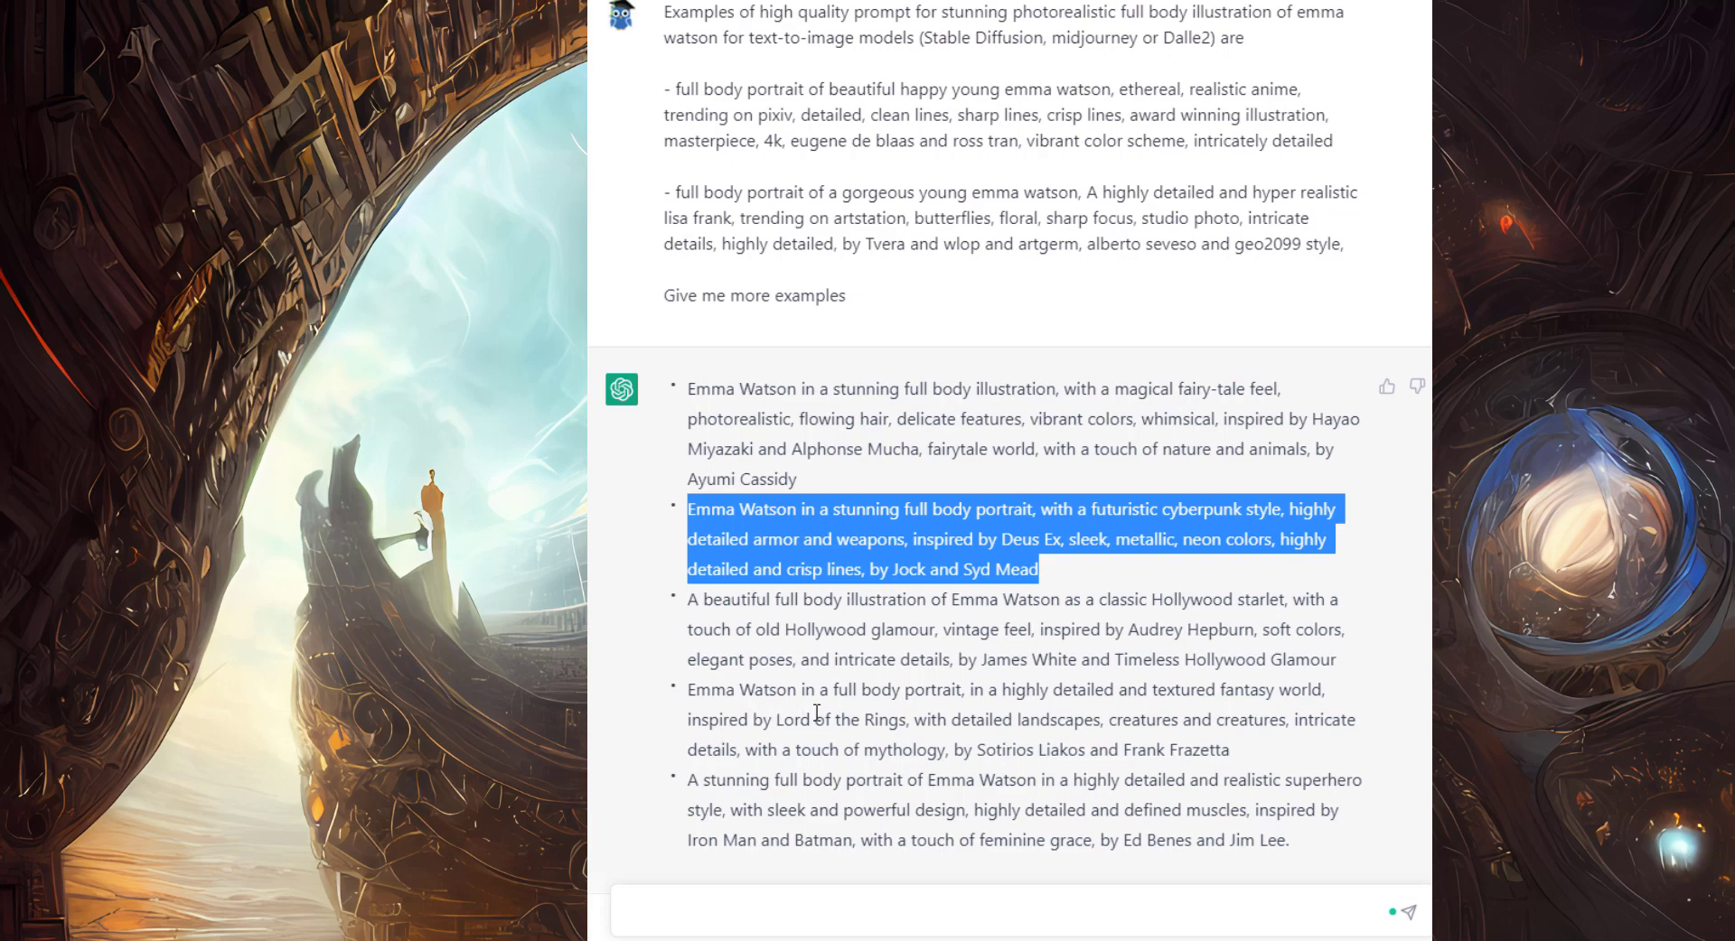
left_click_drag(1238, 766, 692, 684)
key("ctrl+c")
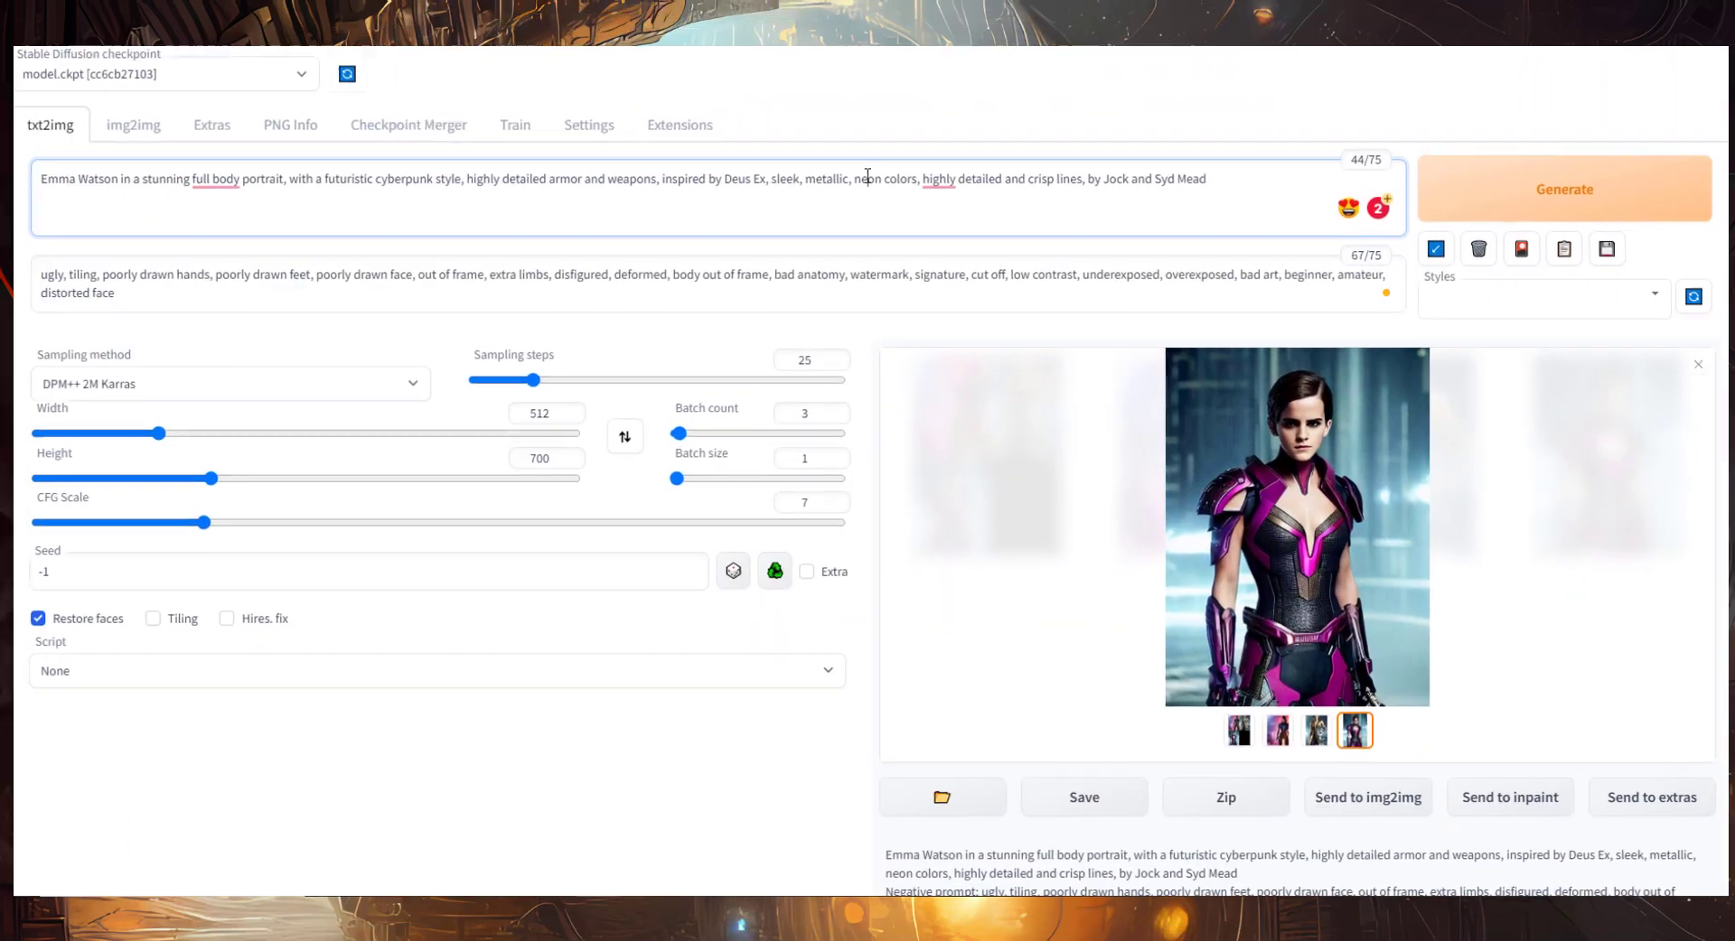
key("ctrl+a")
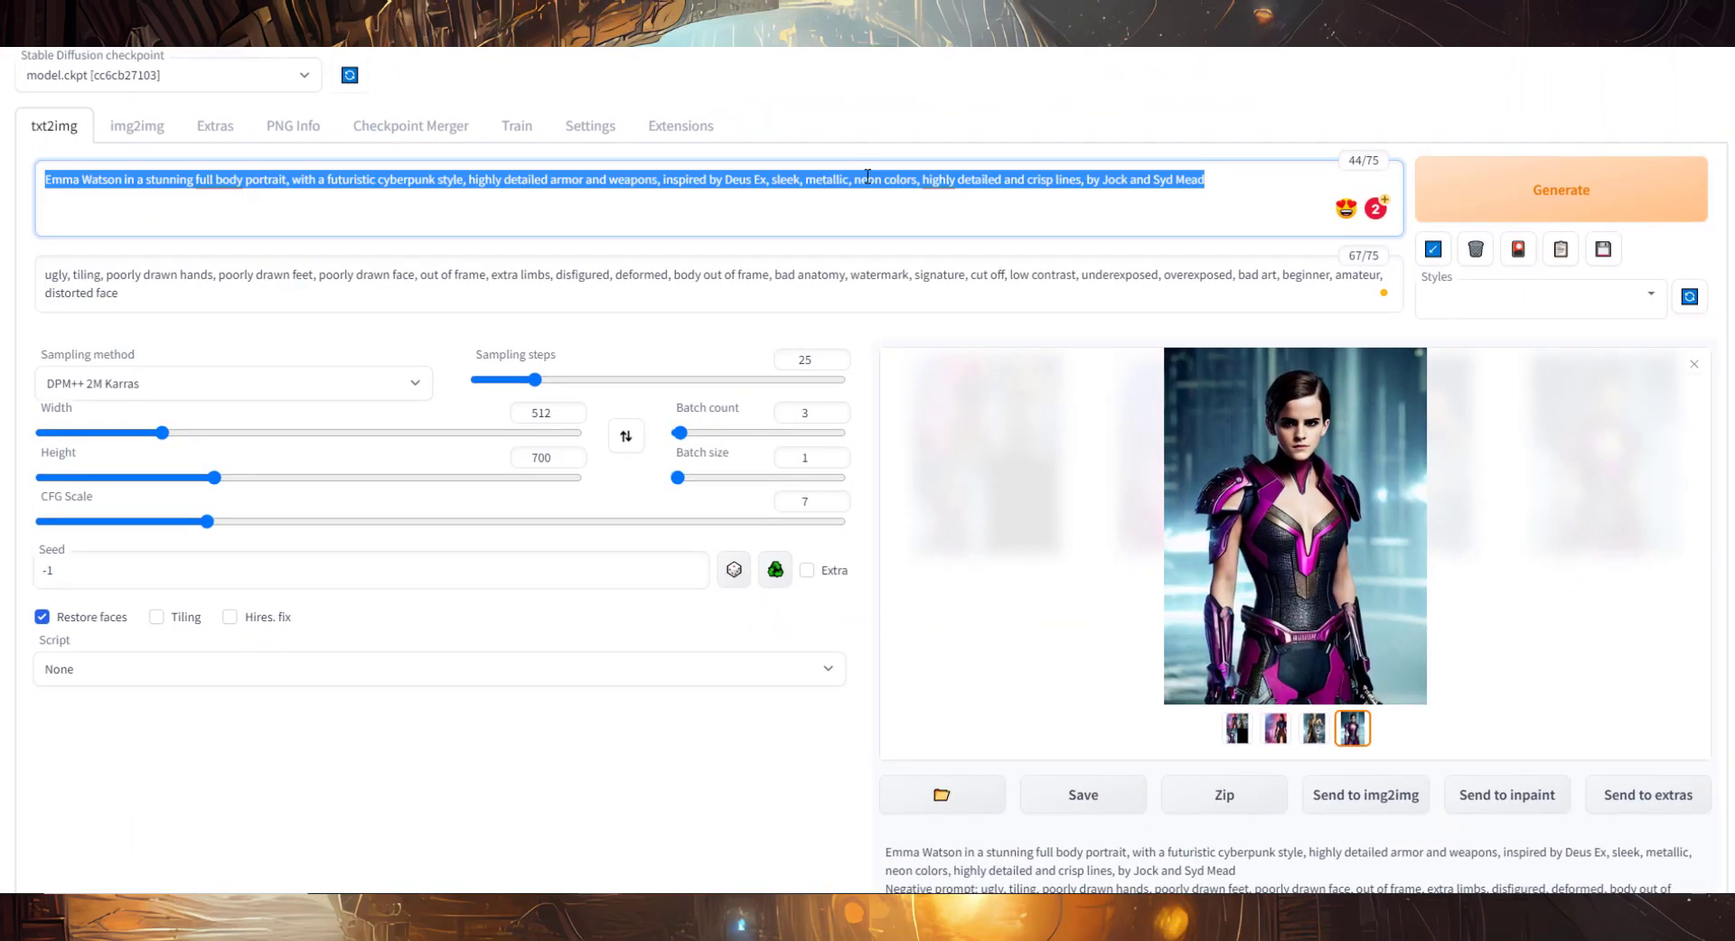
key("ctrl+v")
left_click(1539, 194)
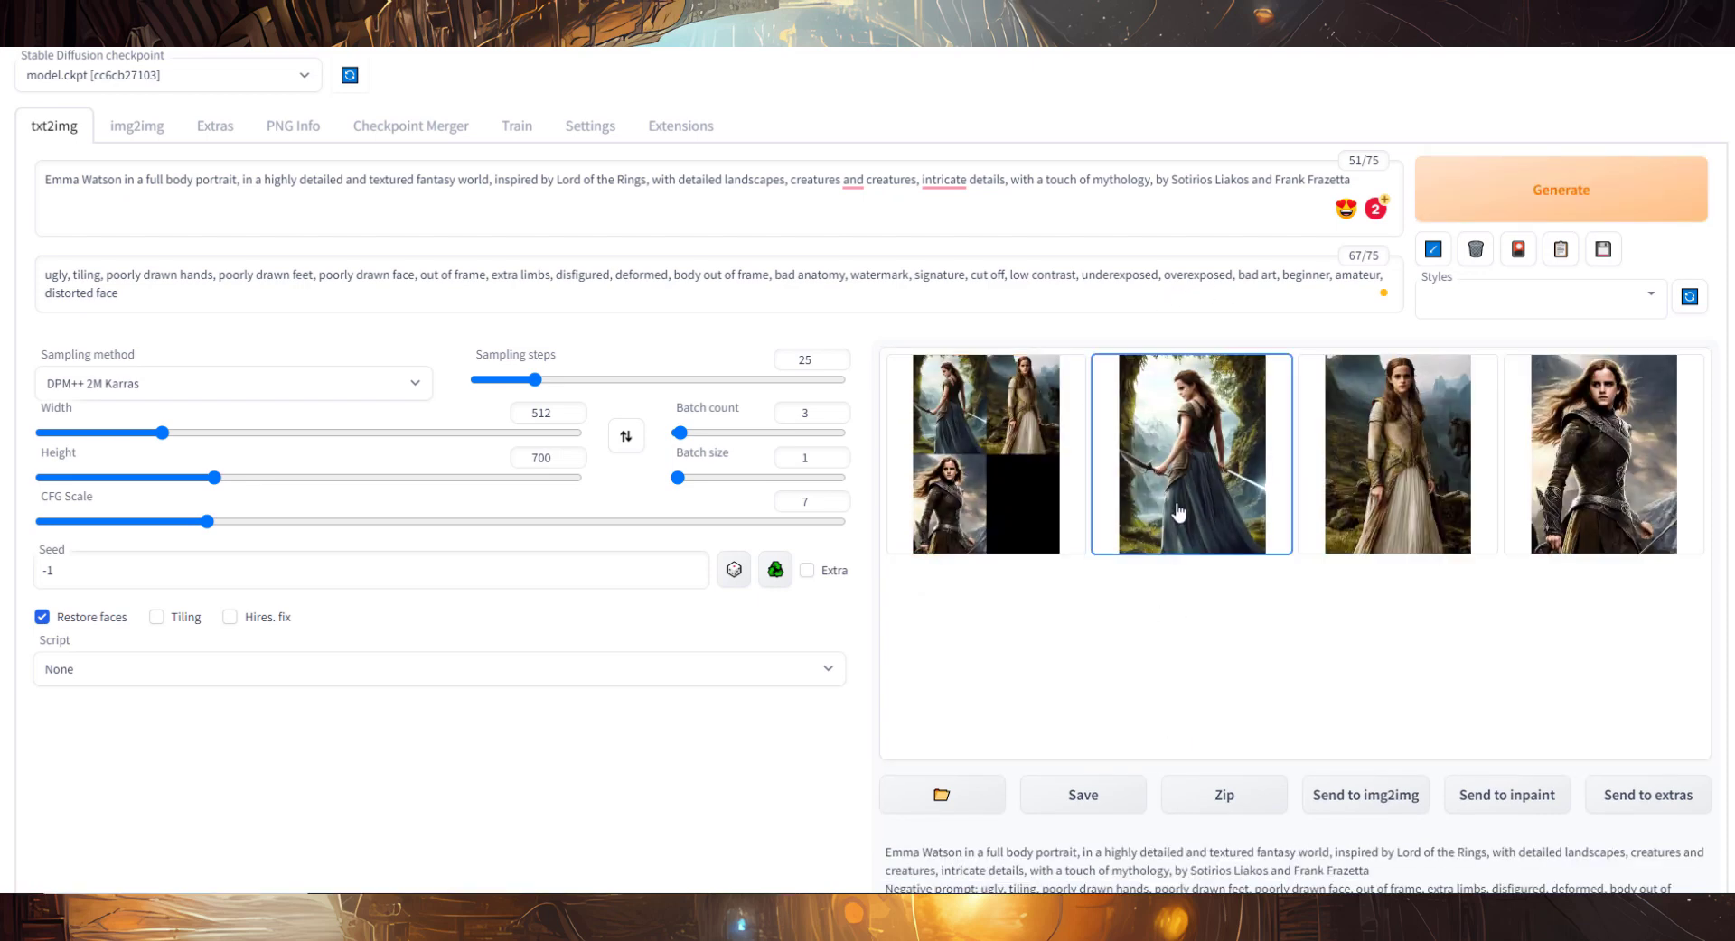
View the fantasy full-body images one by one full-screen
left_click(1179, 512)
left_click(1338, 538)
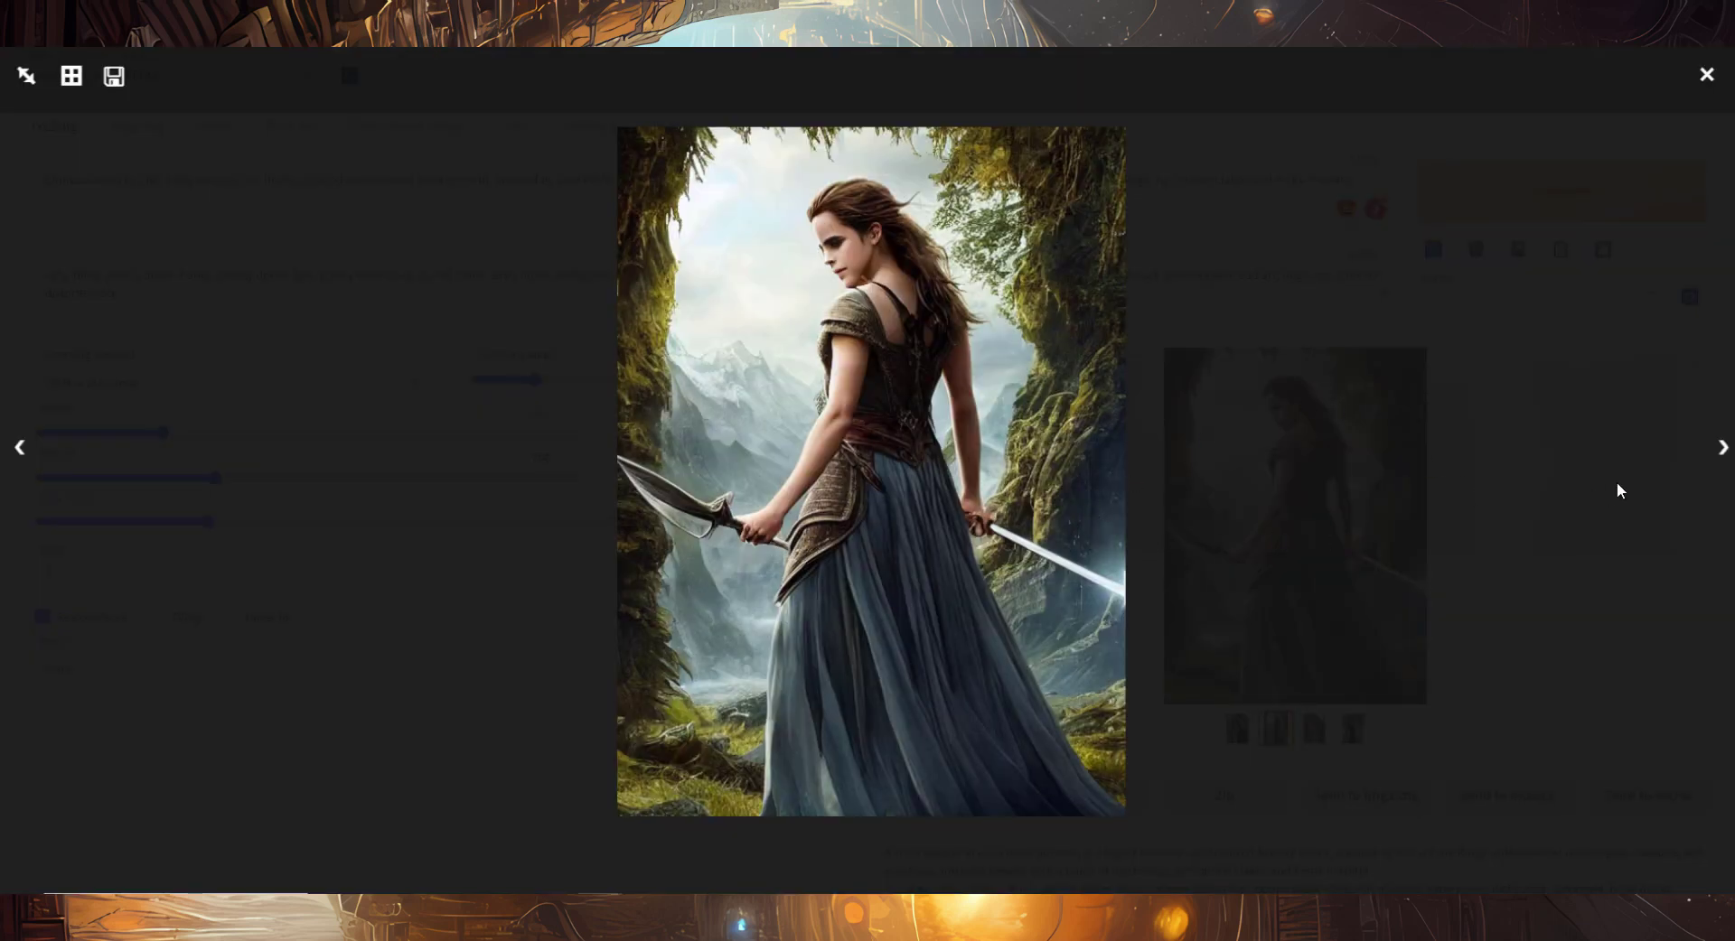
left_click(1722, 448)
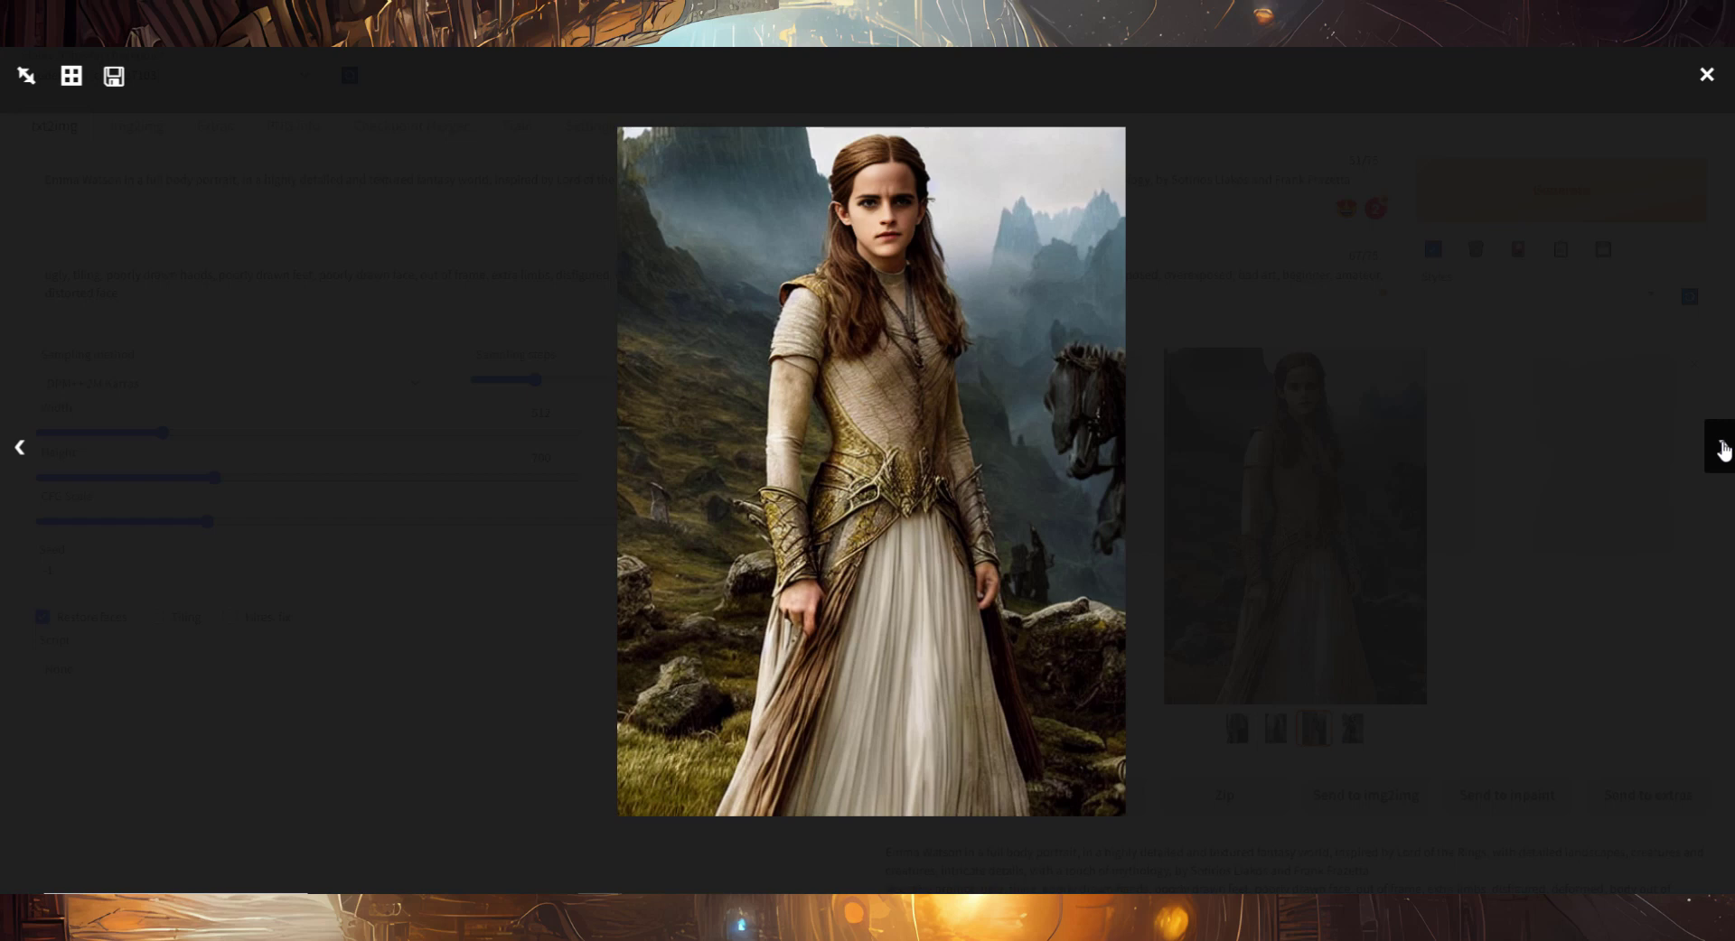
left_click(1722, 449)
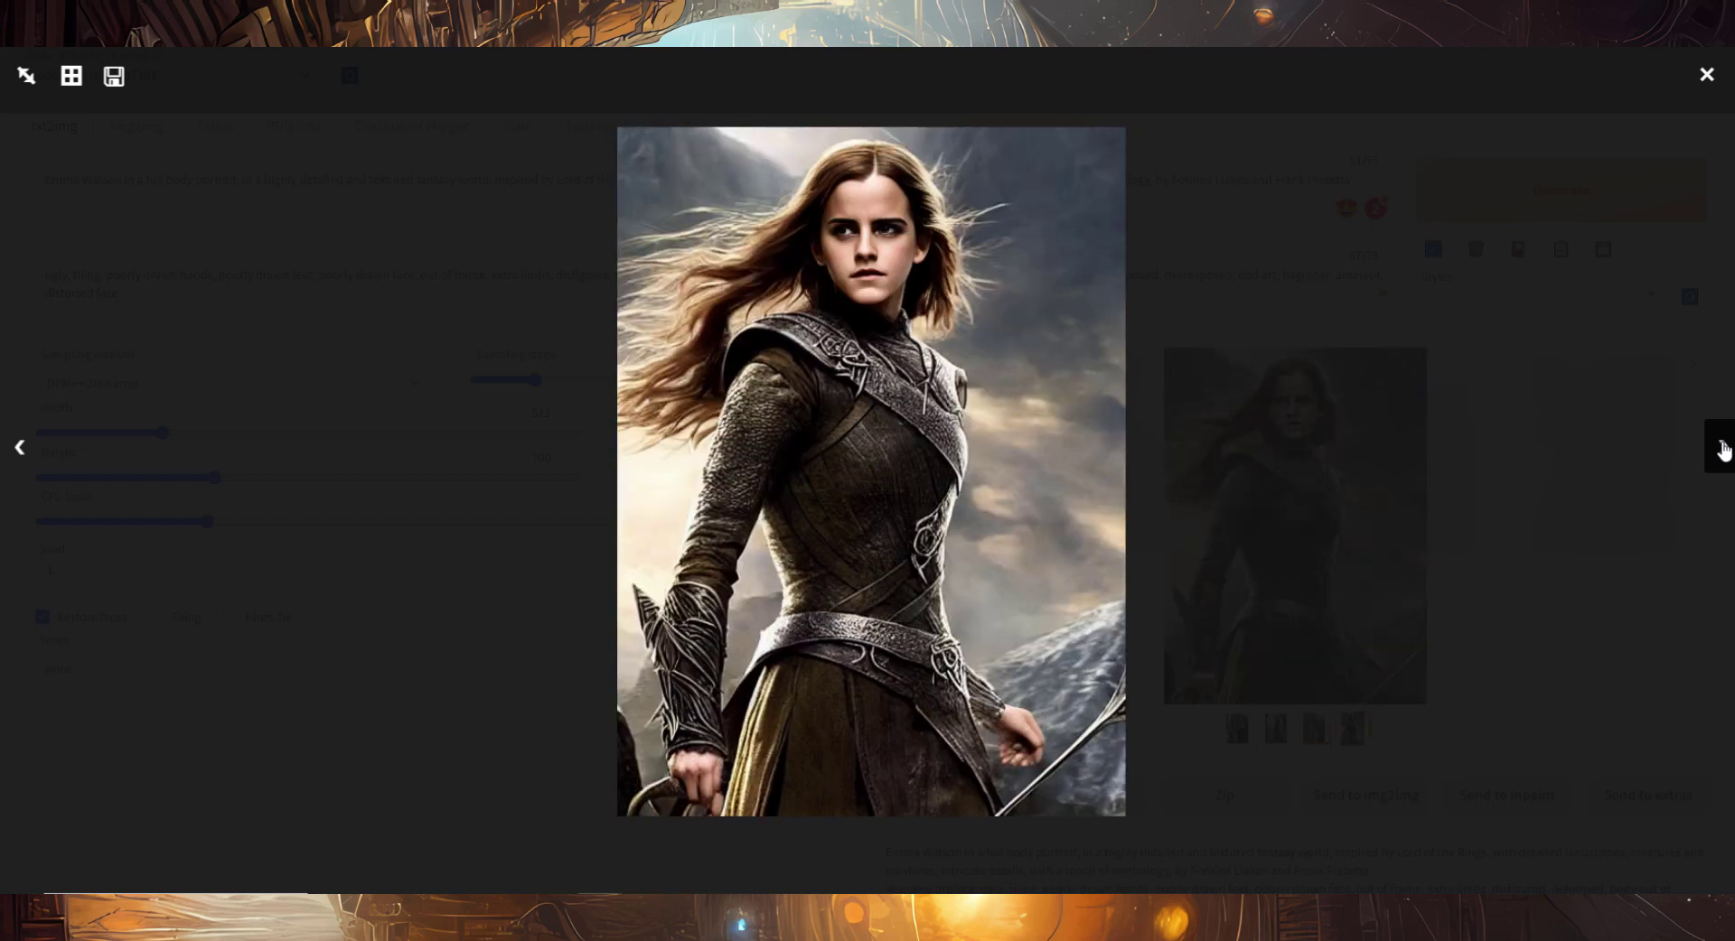